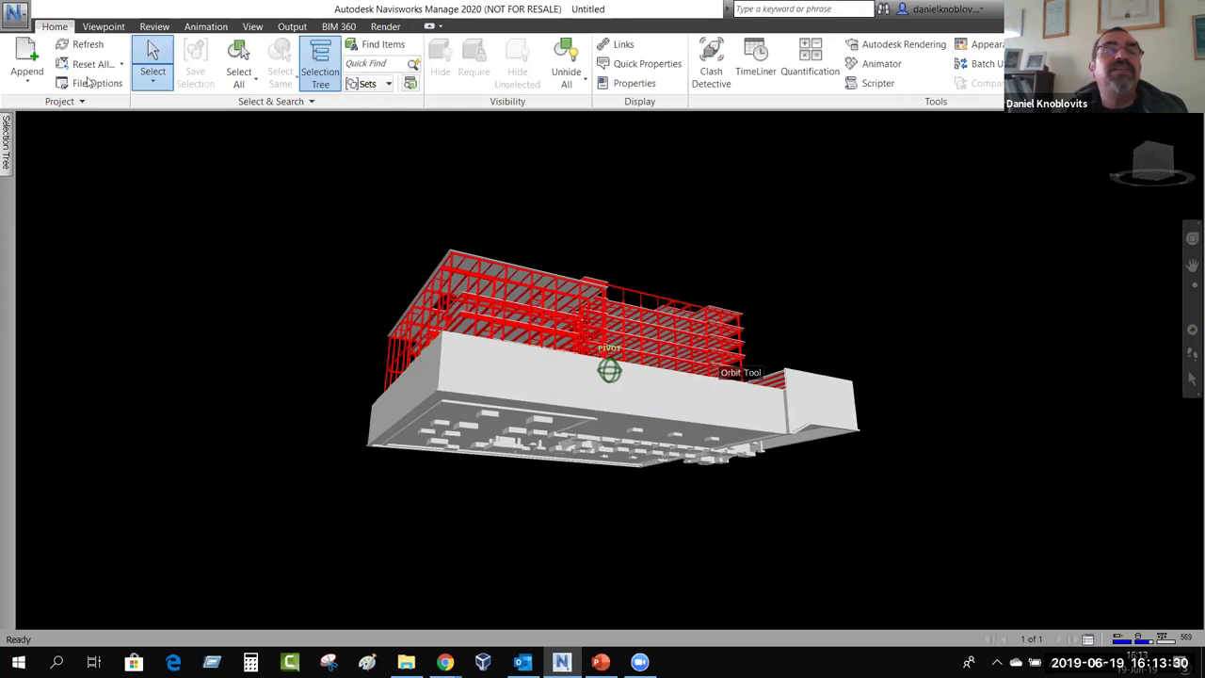
# Append MEP.nwc from the 01 Superposición de archivos folder to the open structural model.
pyautogui.click(26, 81)
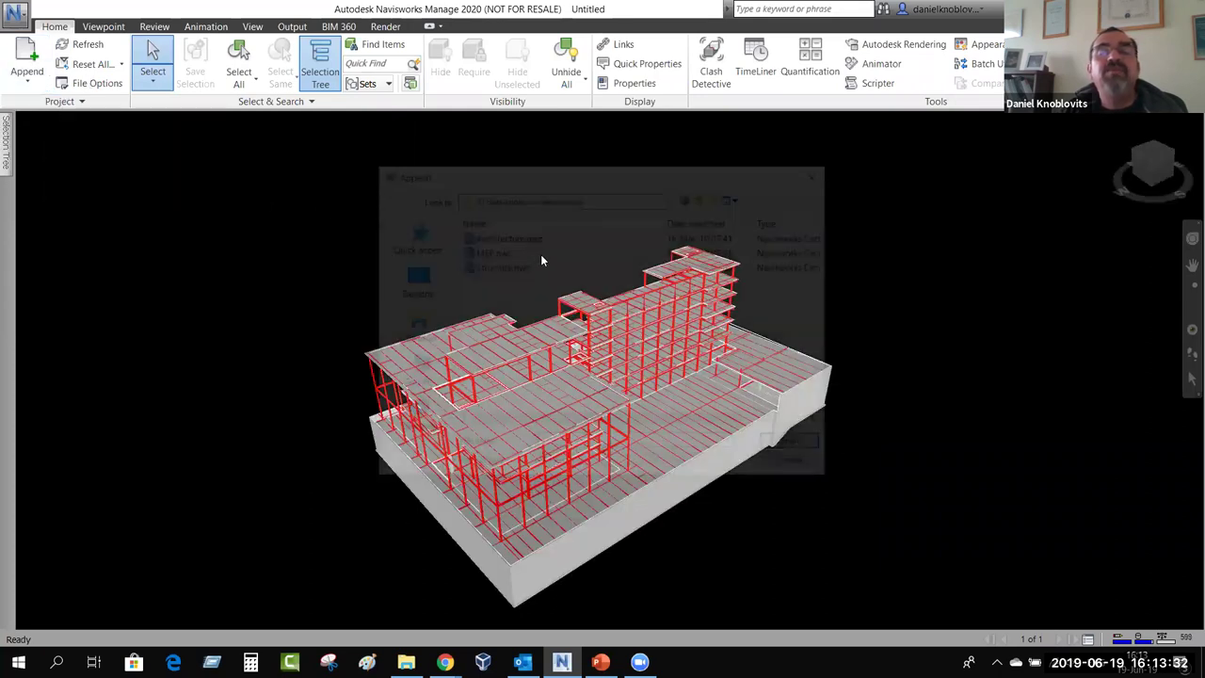
pyautogui.click(494, 250)
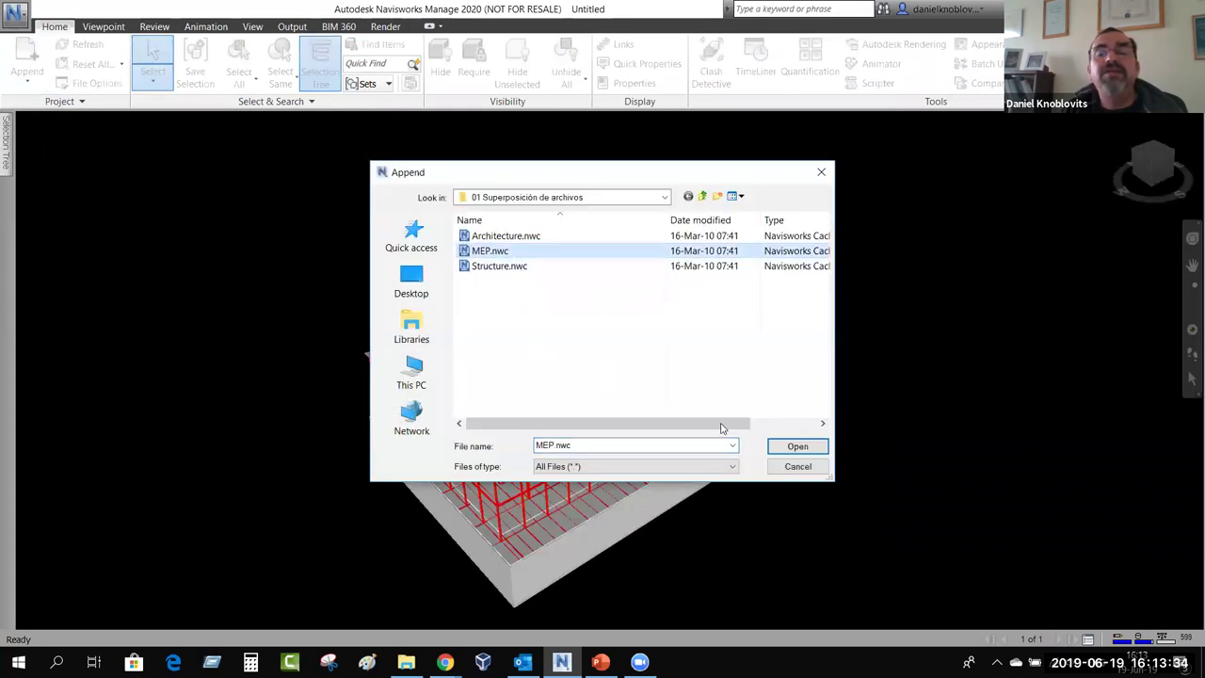
pyautogui.click(797, 447)
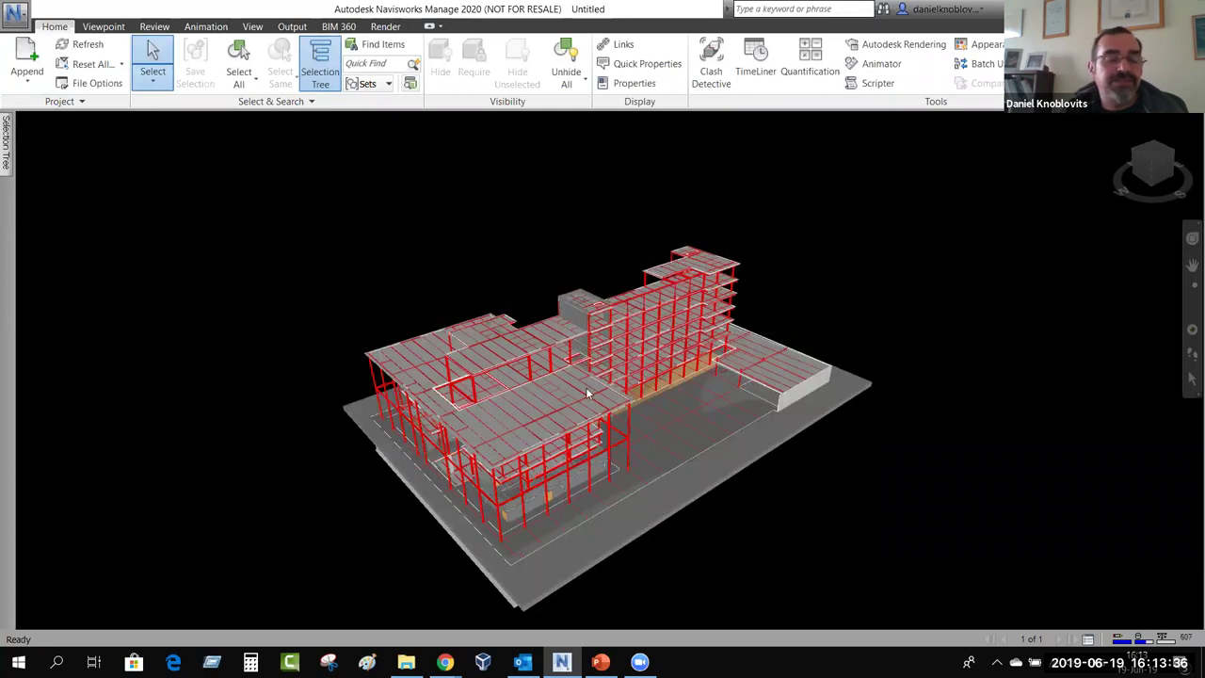
# Show the Properties window and select a red steel column on the building's front wing.
pyautogui.moveTo(539, 381)
pyautogui.keyDown('shift'); pyautogui.mouseDown(button='middle')
pyautogui.moveTo(577, 426)
pyautogui.moveTo(584, 400)
pyautogui.moveTo(643, 471)
pyautogui.mouseUp(button='middle'); pyautogui.keyUp('shift')
pyautogui.scroll(1, 643, 471)
pyautogui.scroll(6, 643, 471)
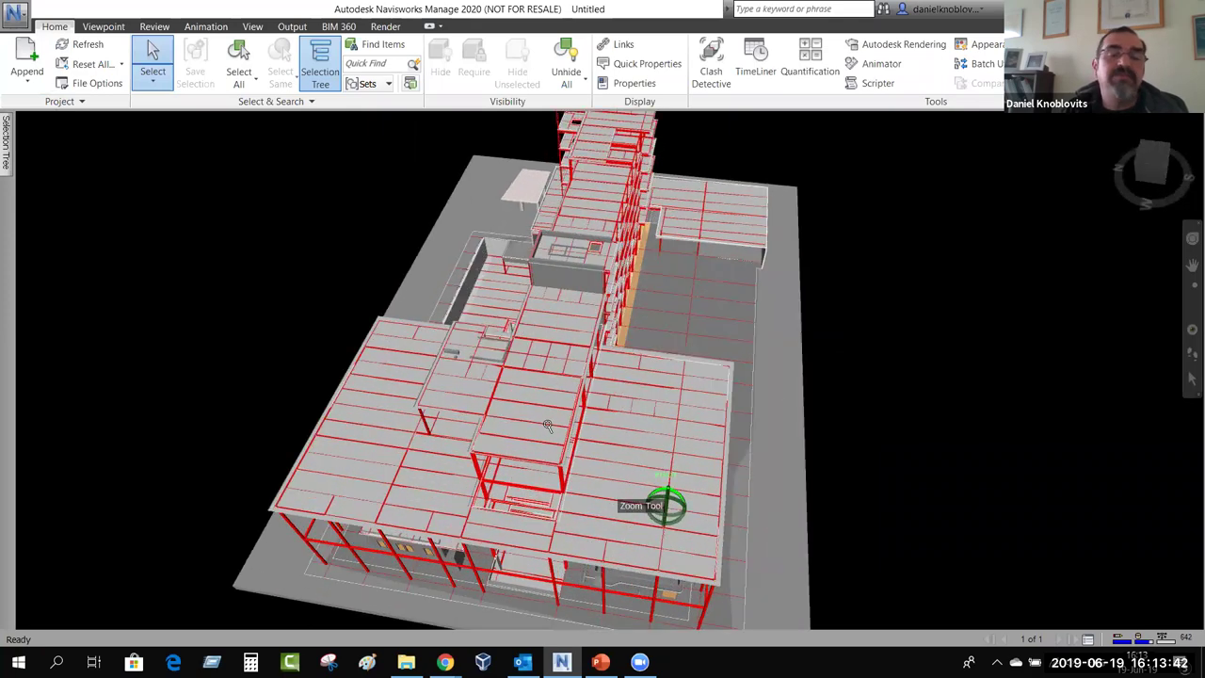
pyautogui.scroll(-8, 499, 407)
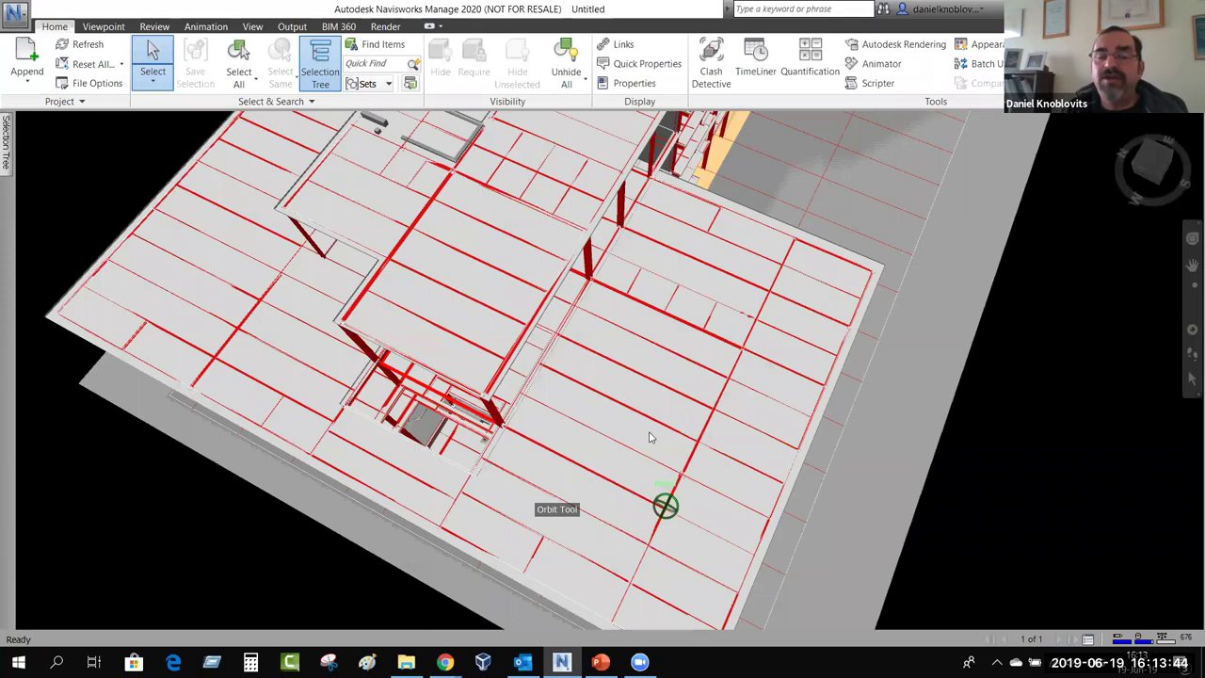
pyautogui.scroll(-4, 727, 461)
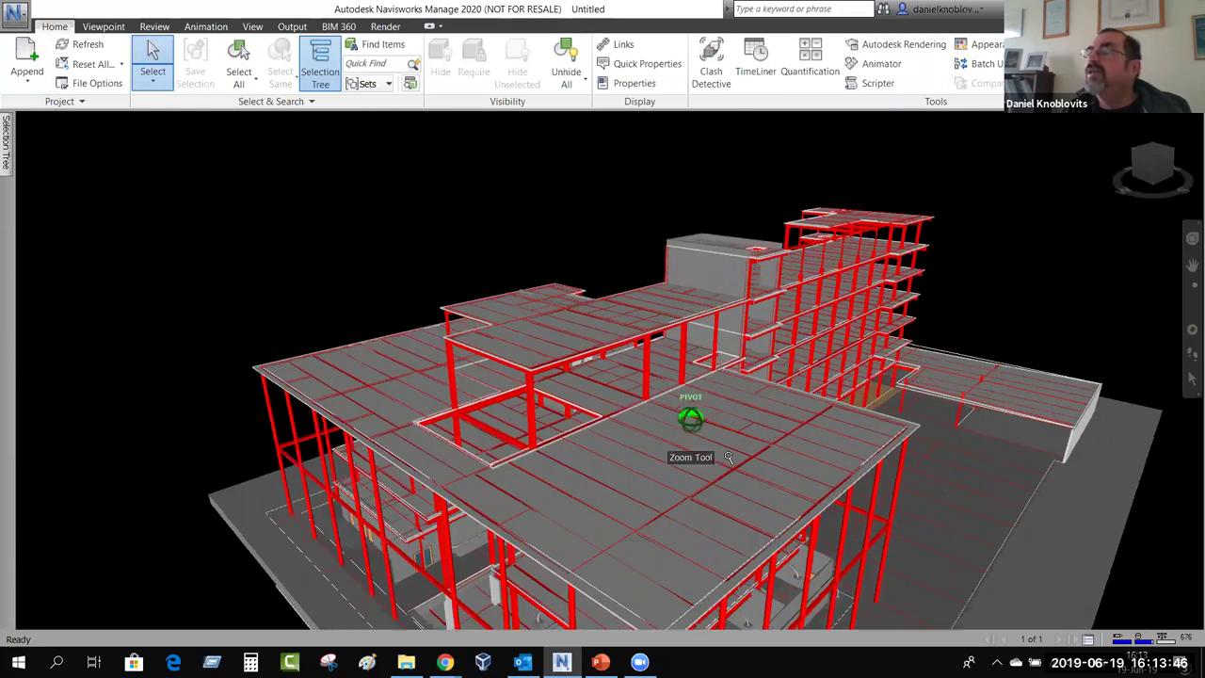
pyautogui.scroll(-2, 744, 448)
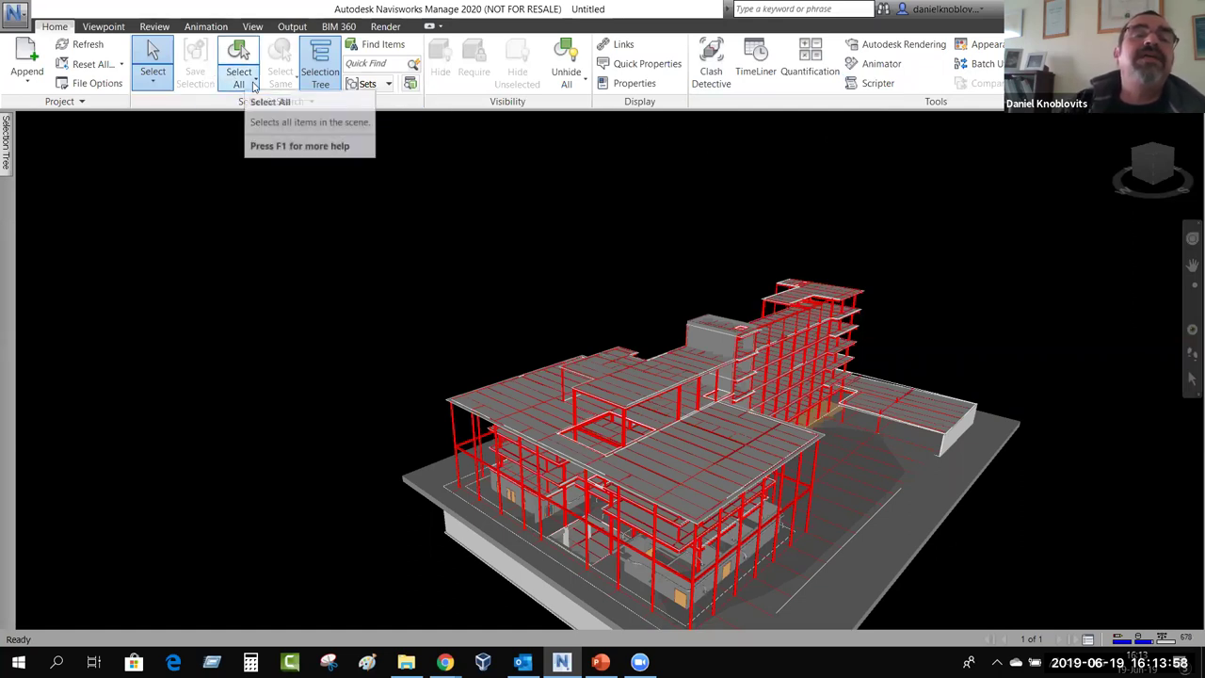
pyautogui.click(640, 84)
pyautogui.click(621, 539)
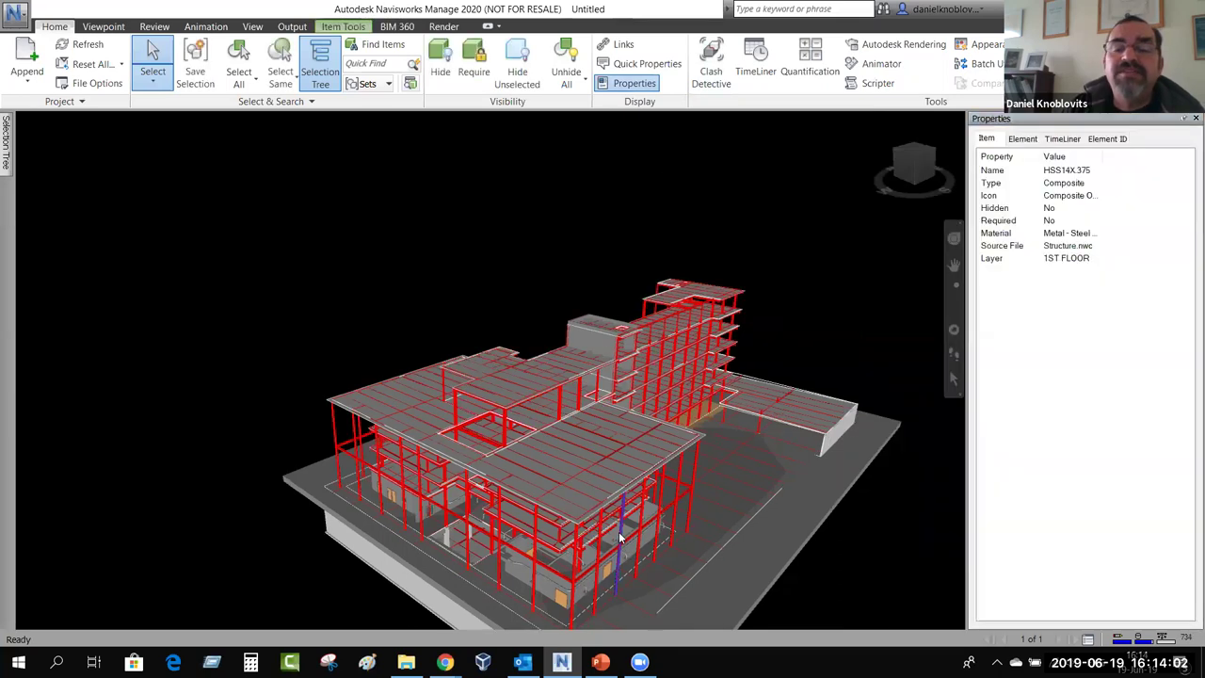
# Review the steel column's Element, Element ID and Item properties and clear the selection.
pyautogui.click(1023, 139)
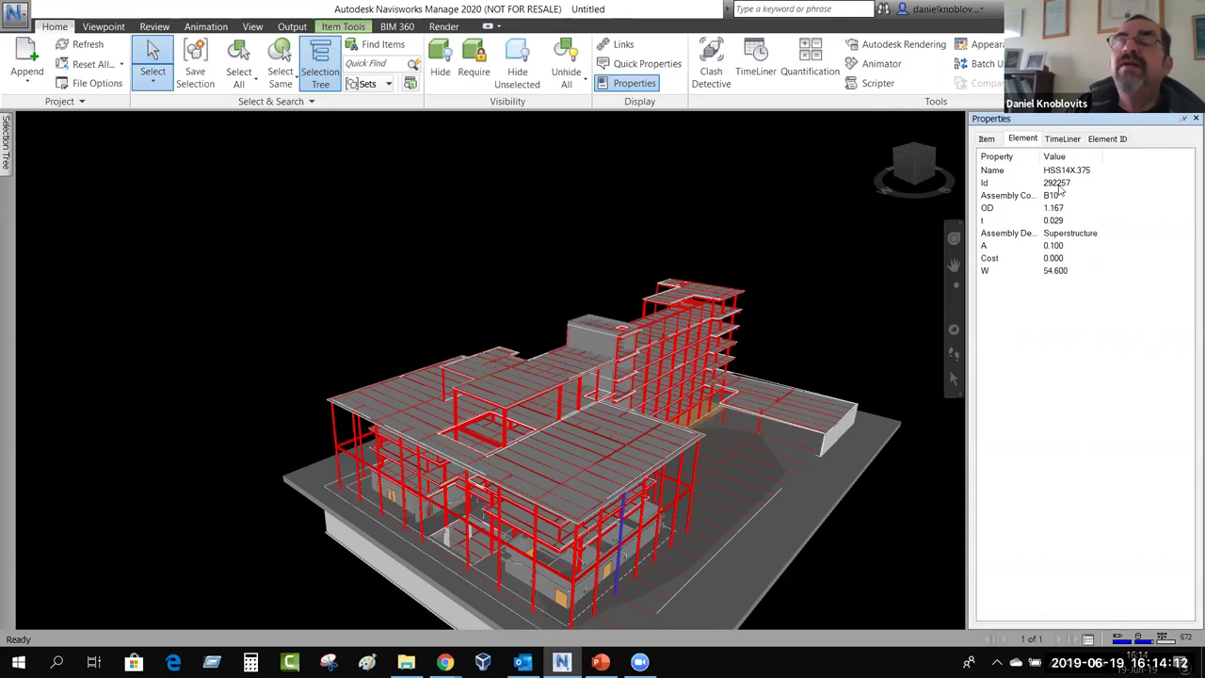
pyautogui.click(1106, 141)
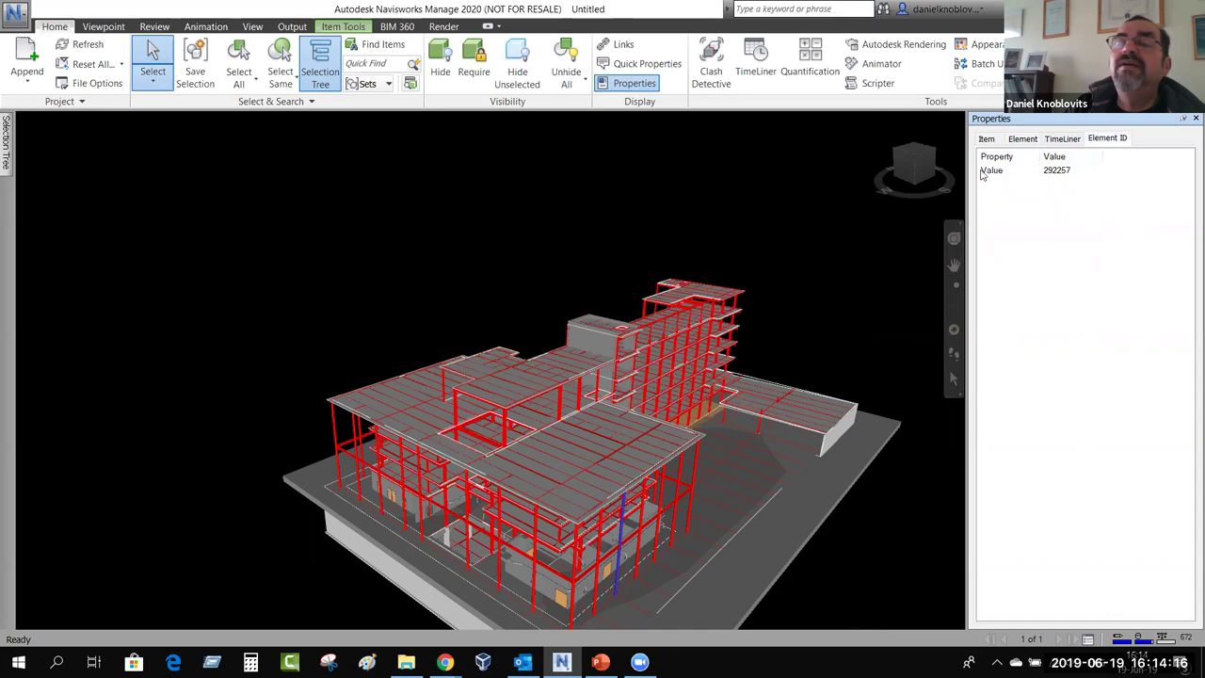
pyautogui.click(989, 142)
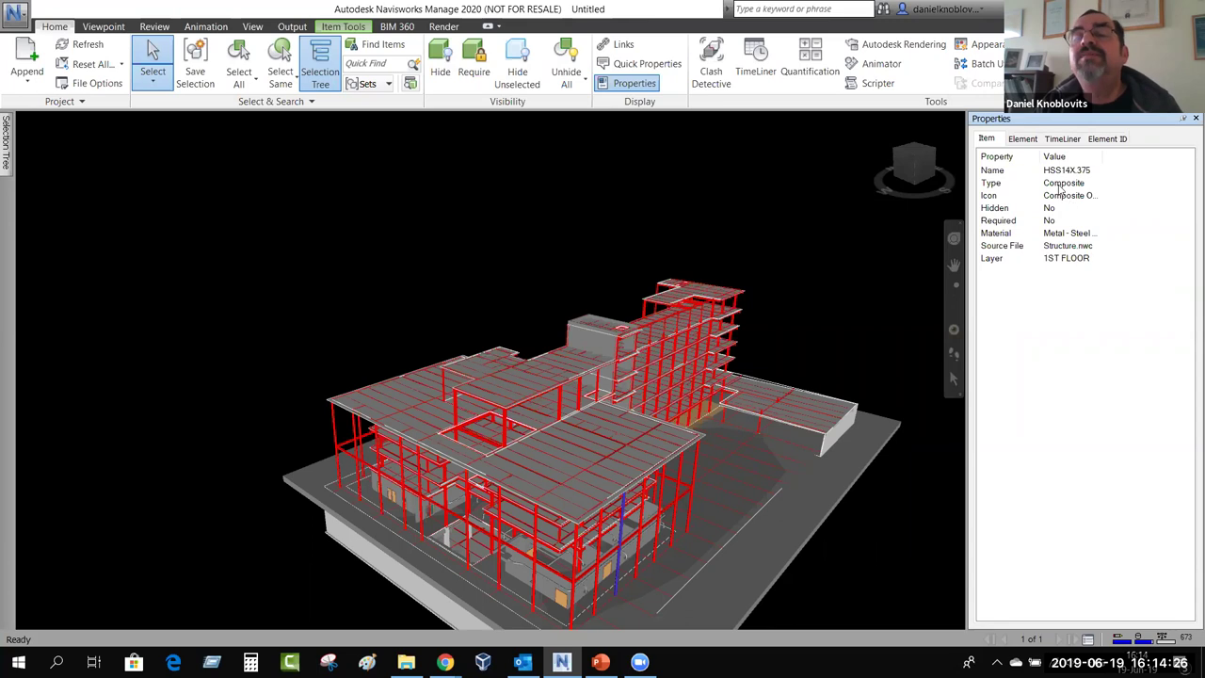
pyautogui.click(1023, 141)
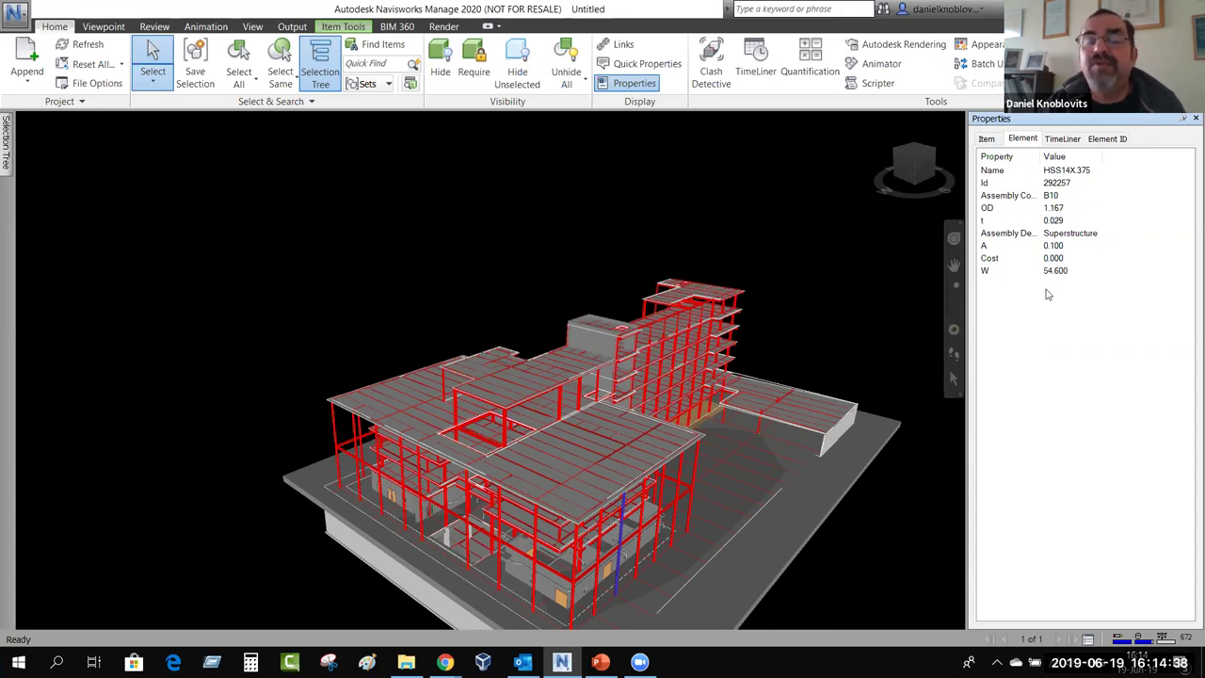
pyautogui.click(571, 217)
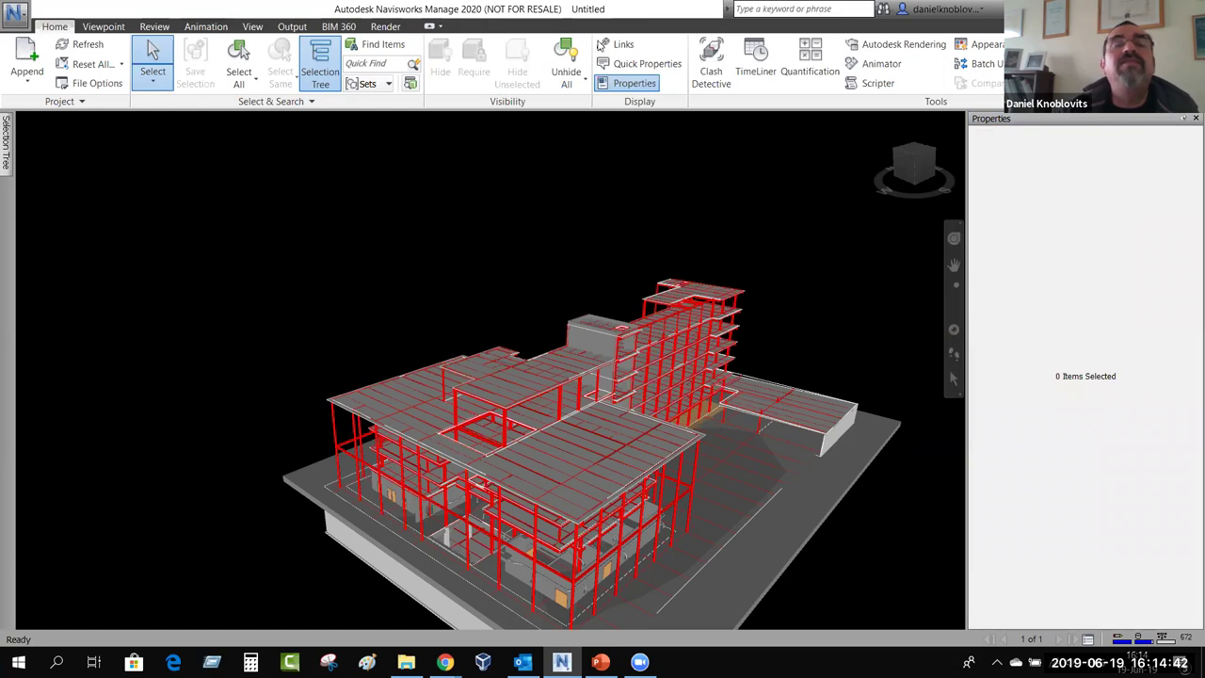
# Turn the Selection Tree window off and back on.
pyautogui.click(252, 27)
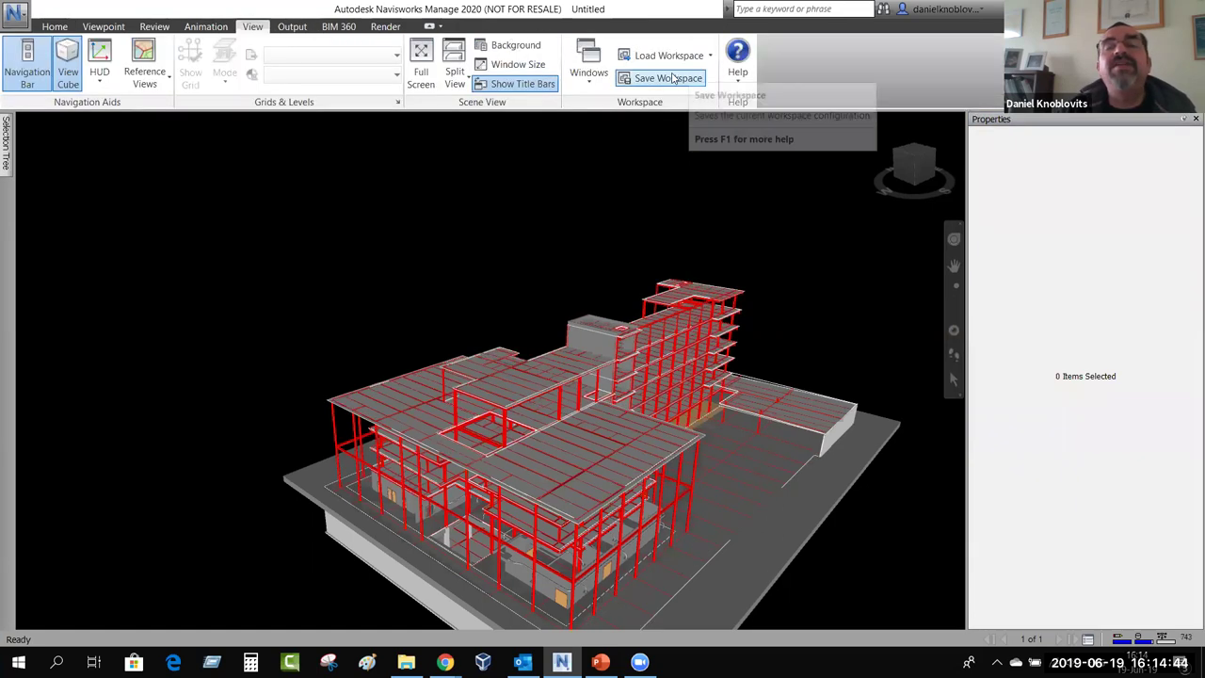
pyautogui.click(589, 62)
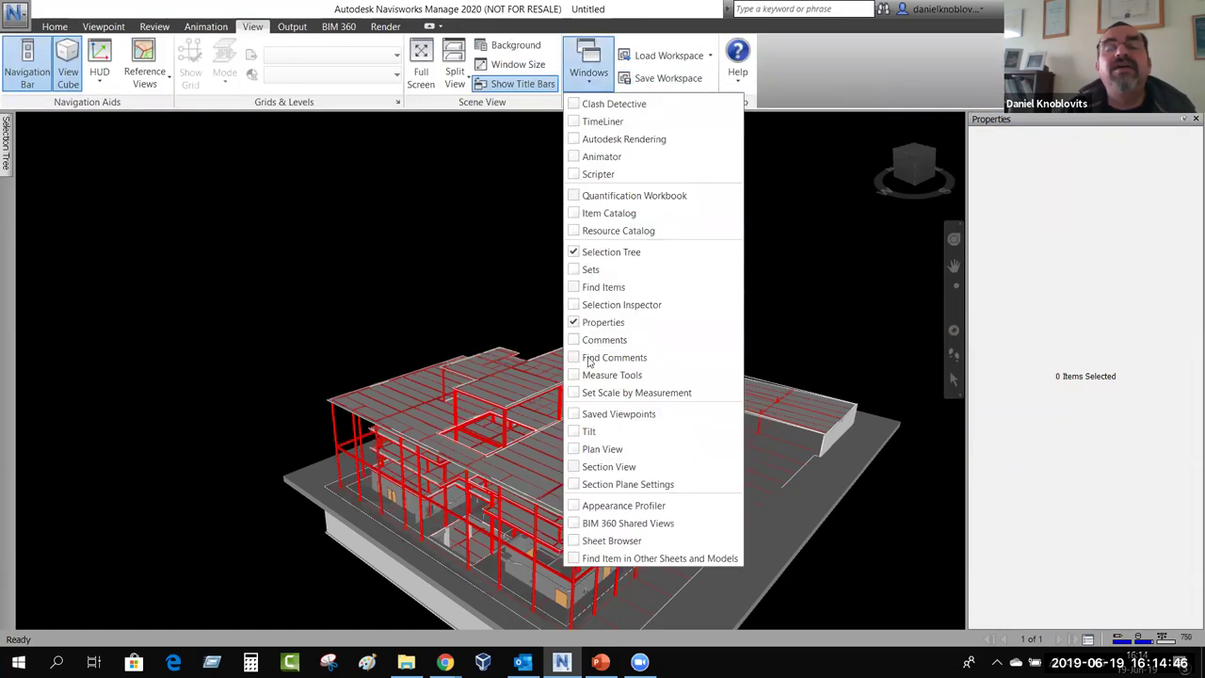
pyautogui.click(604, 252)
pyautogui.click(589, 83)
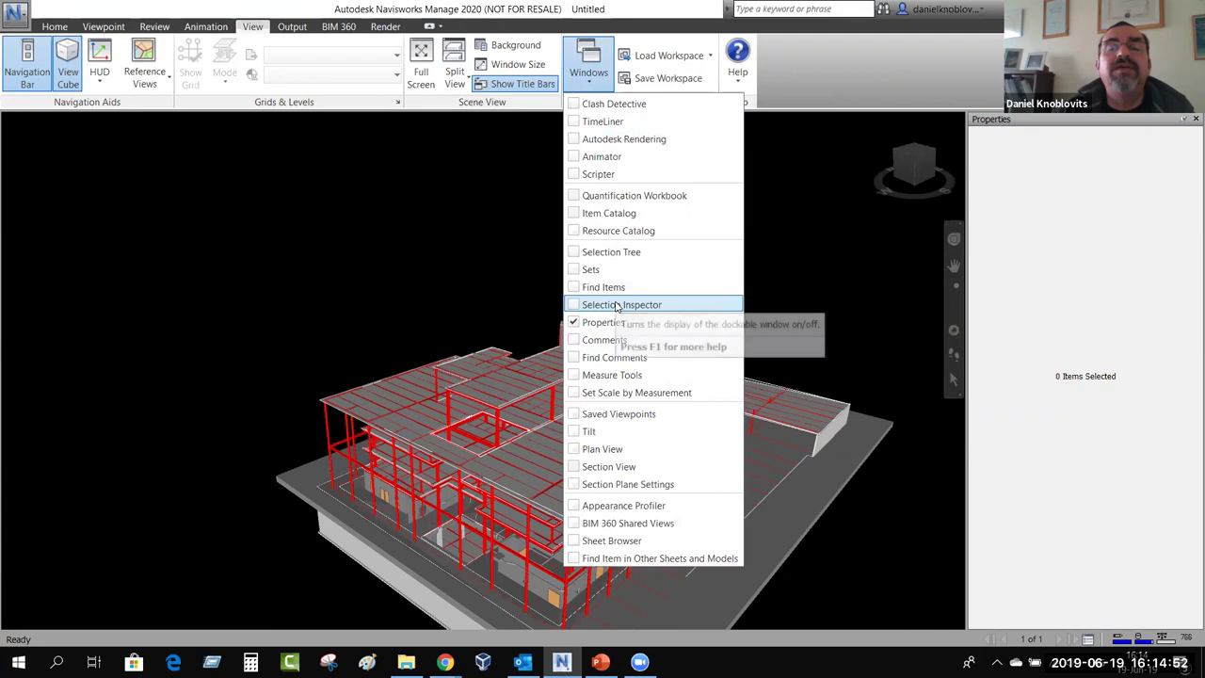
pyautogui.click(608, 252)
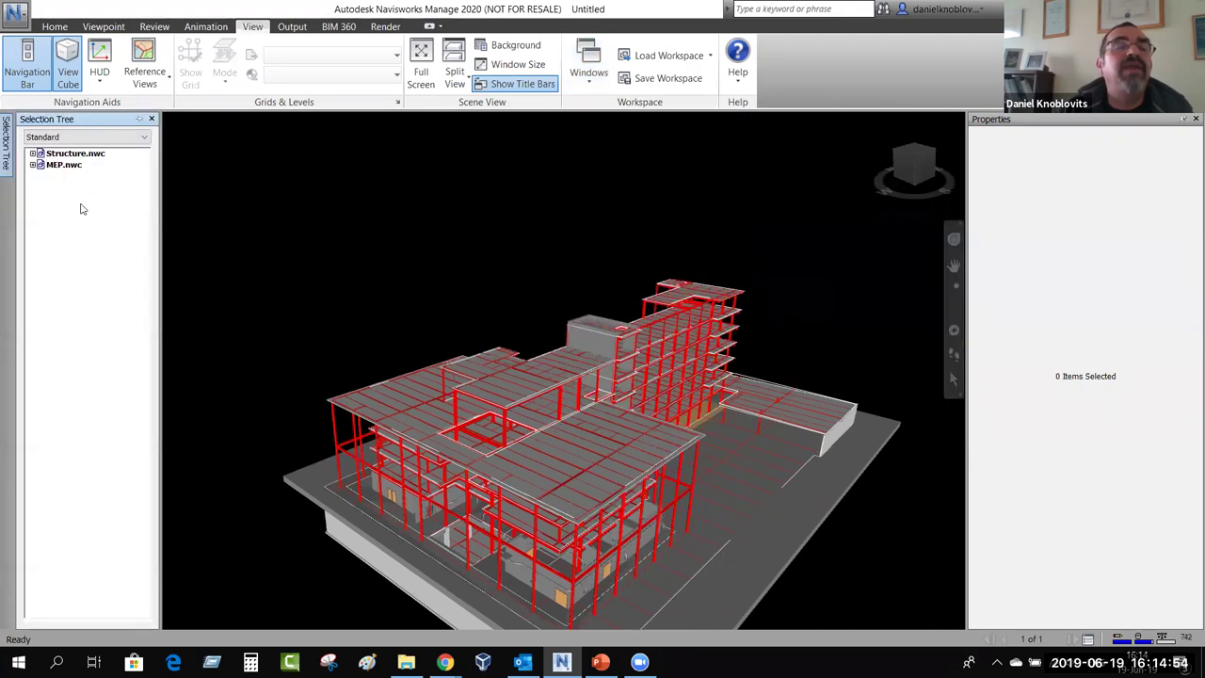
# Highlight MEP.nwc and Structure.nwc in turn in the selection tree and hide Structure.nwc.
pyautogui.click(66, 166)
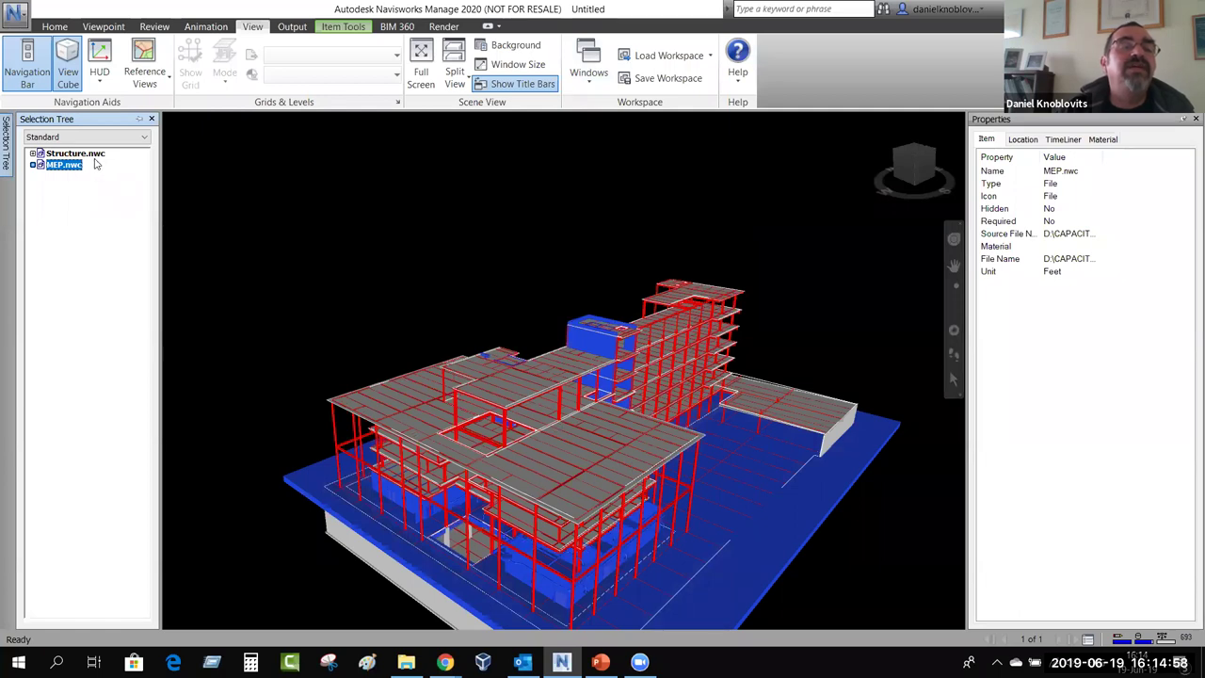
pyautogui.press('Up')
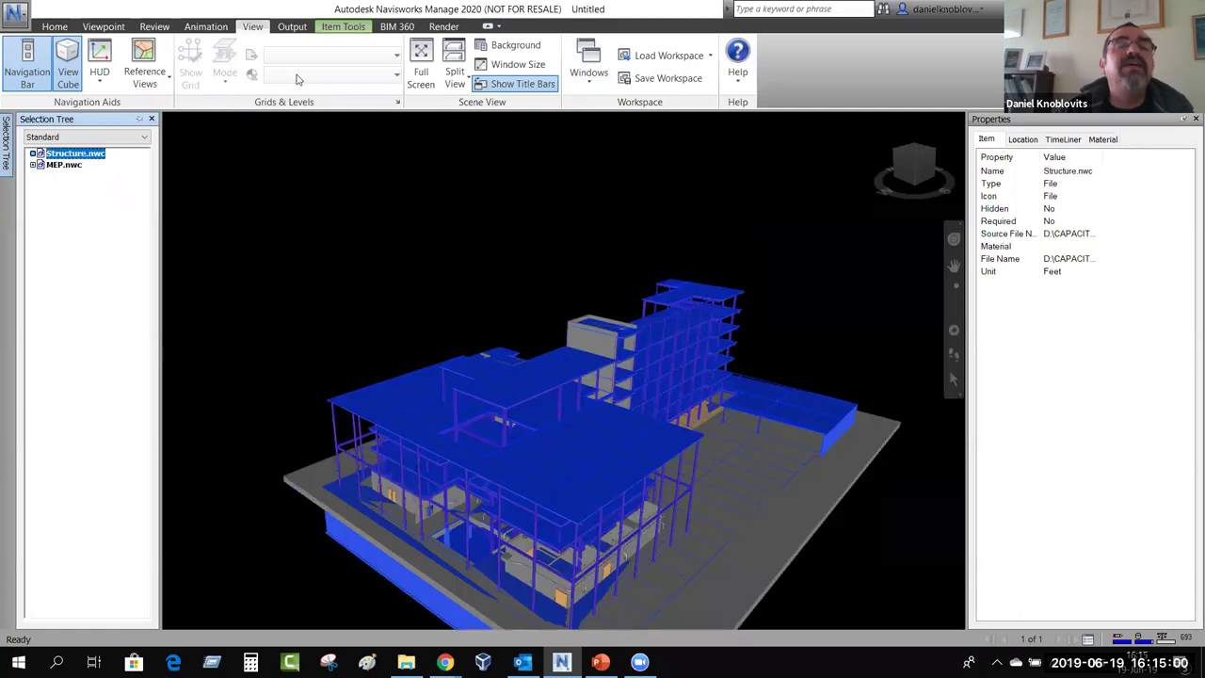
pyautogui.click(58, 26)
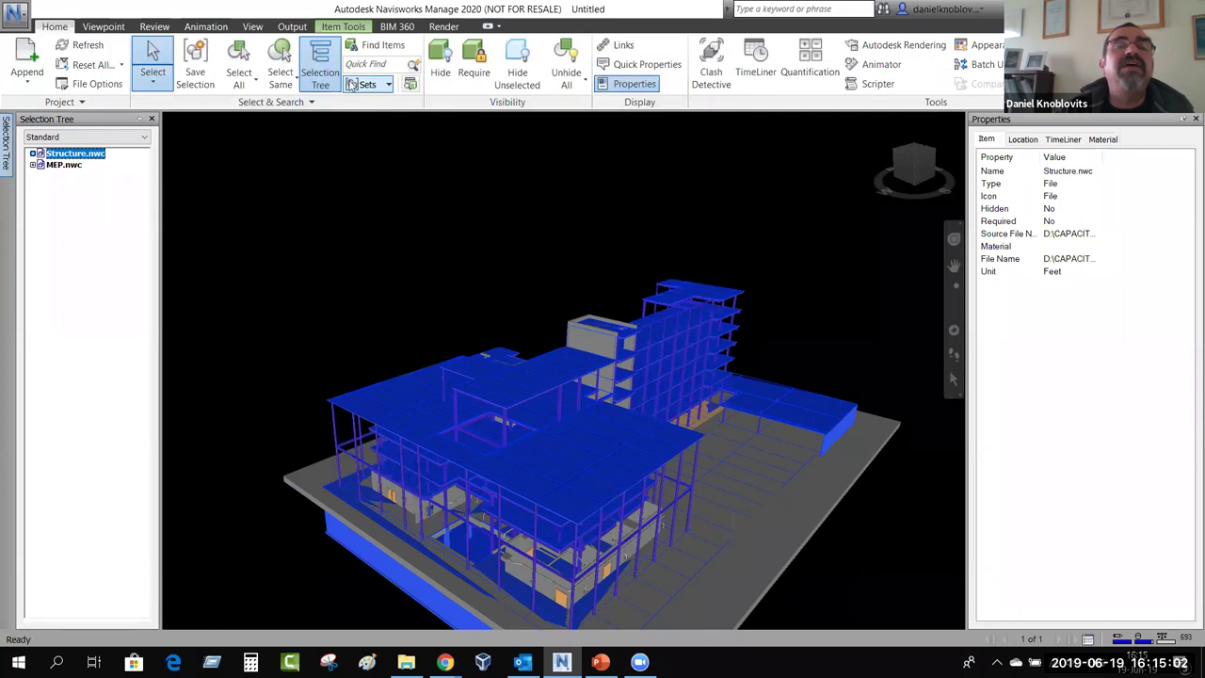
pyautogui.click(320, 75)
pyautogui.click(441, 73)
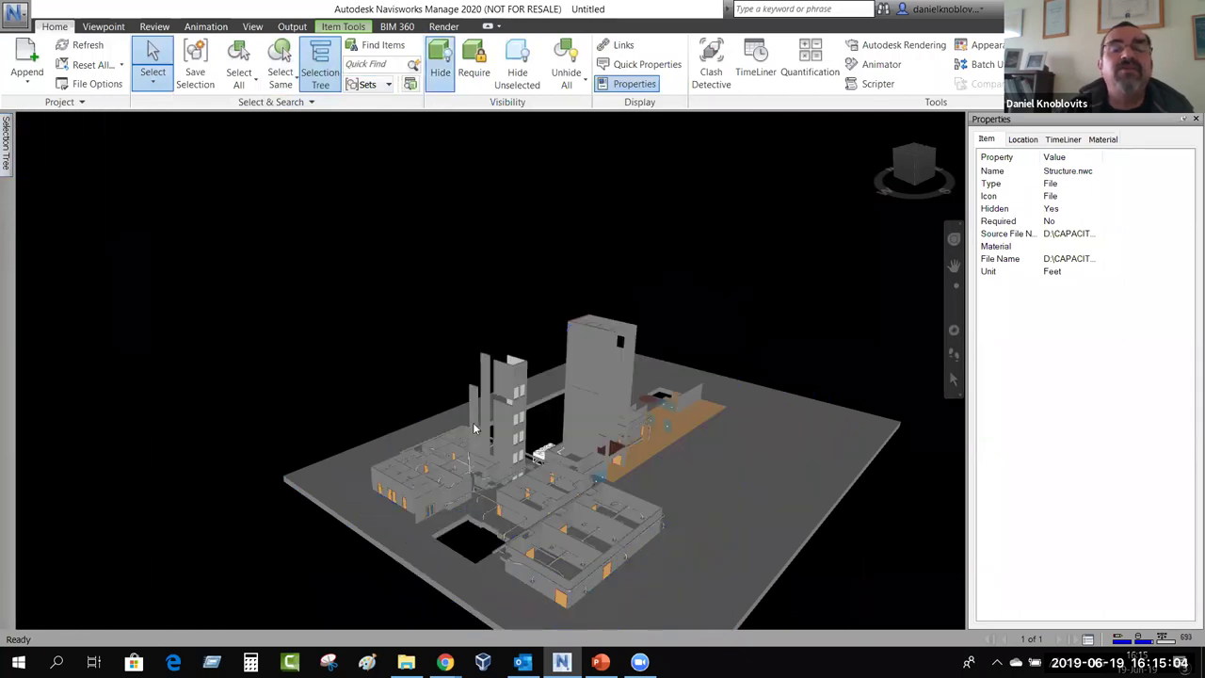
# Inspect the Element properties of a round branch duct in one of the ground-floor rooms and clear the selection.
pyautogui.keyDown('shift'); pyautogui.moveTo(390, 377); pyautogui.dragTo(600, 517, button='middle'); pyautogui.keyUp('shift')
pyautogui.scroll(8, 600, 517)
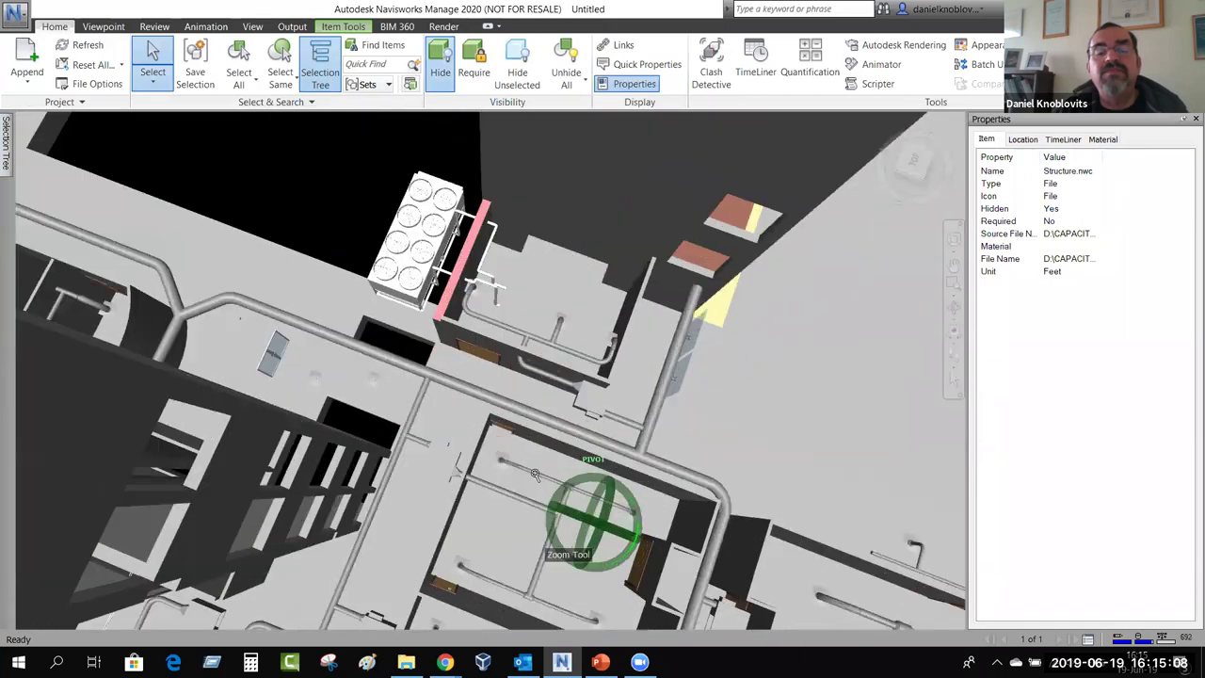
pyautogui.keyDown('shift'); pyautogui.moveTo(535, 473); pyautogui.dragTo(510, 436, button='middle'); pyautogui.keyUp('shift')
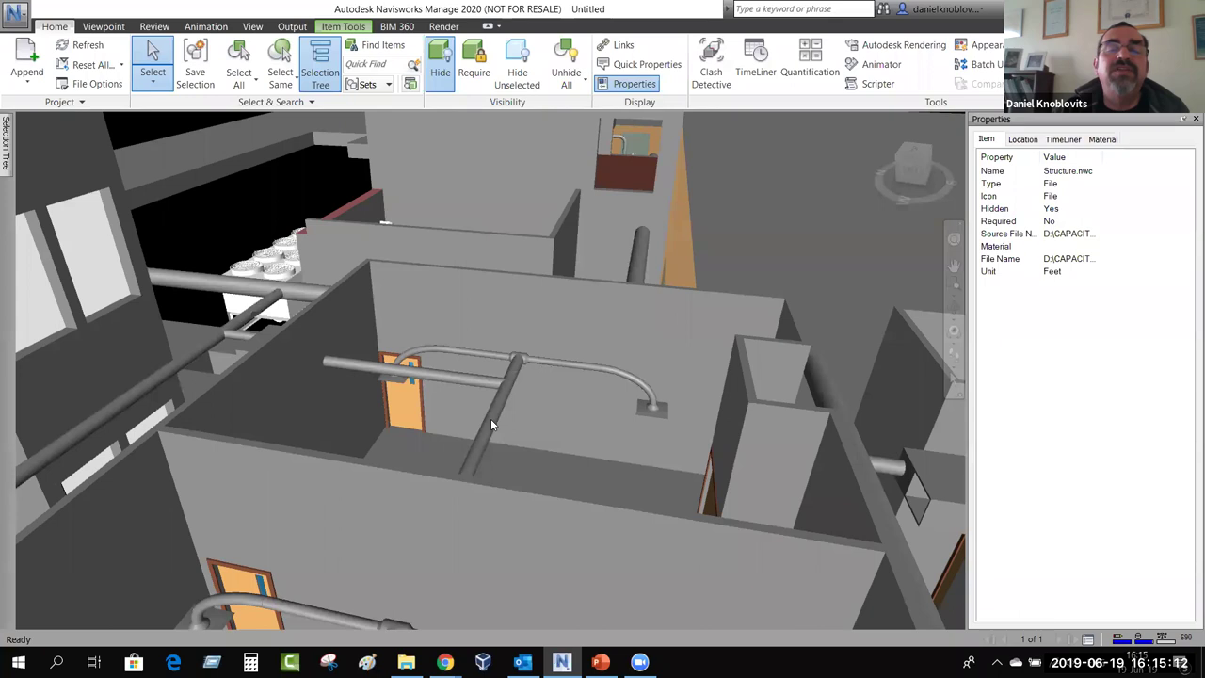
pyautogui.click(491, 418)
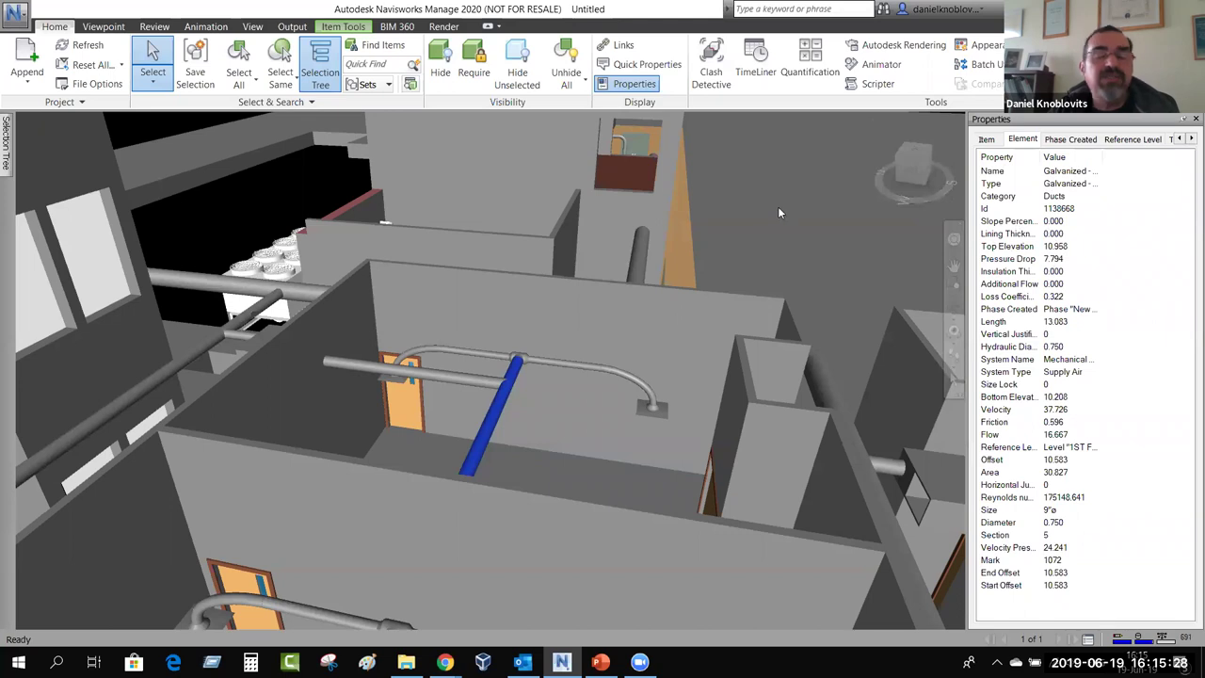
pyautogui.press('Escape')
# Bring the hidden structural model back into view and close the Properties window.
pyautogui.scroll(-3, 646, 277)
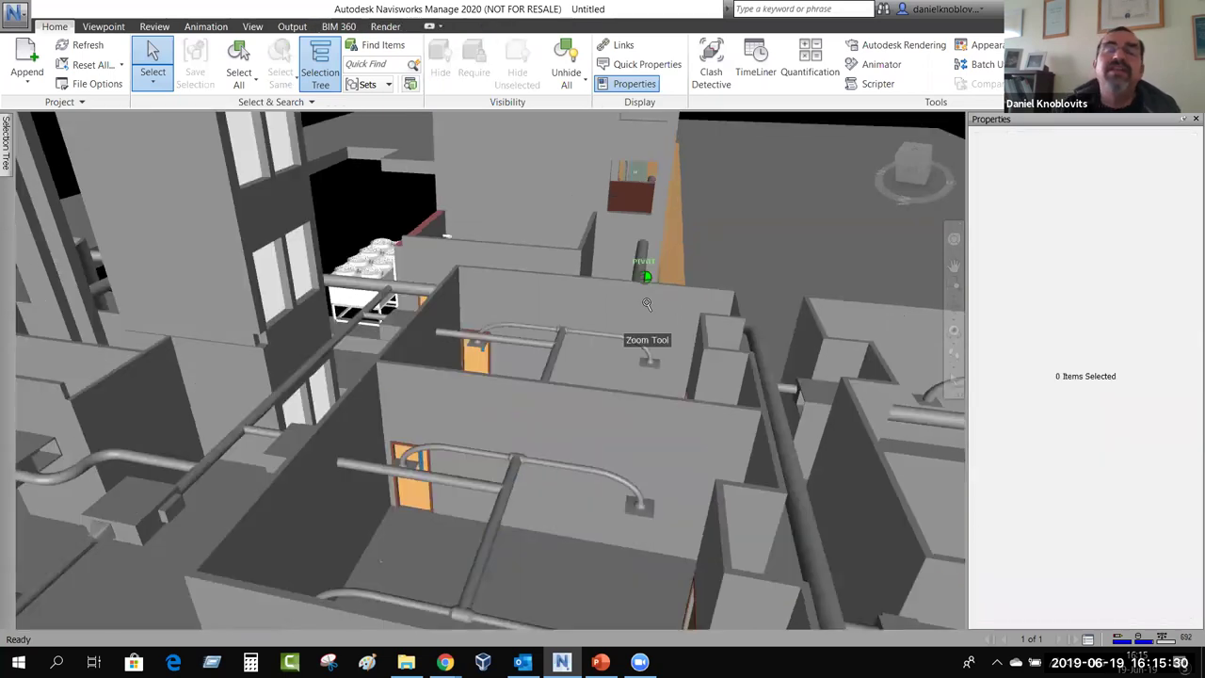
pyautogui.scroll(-6, 647, 303)
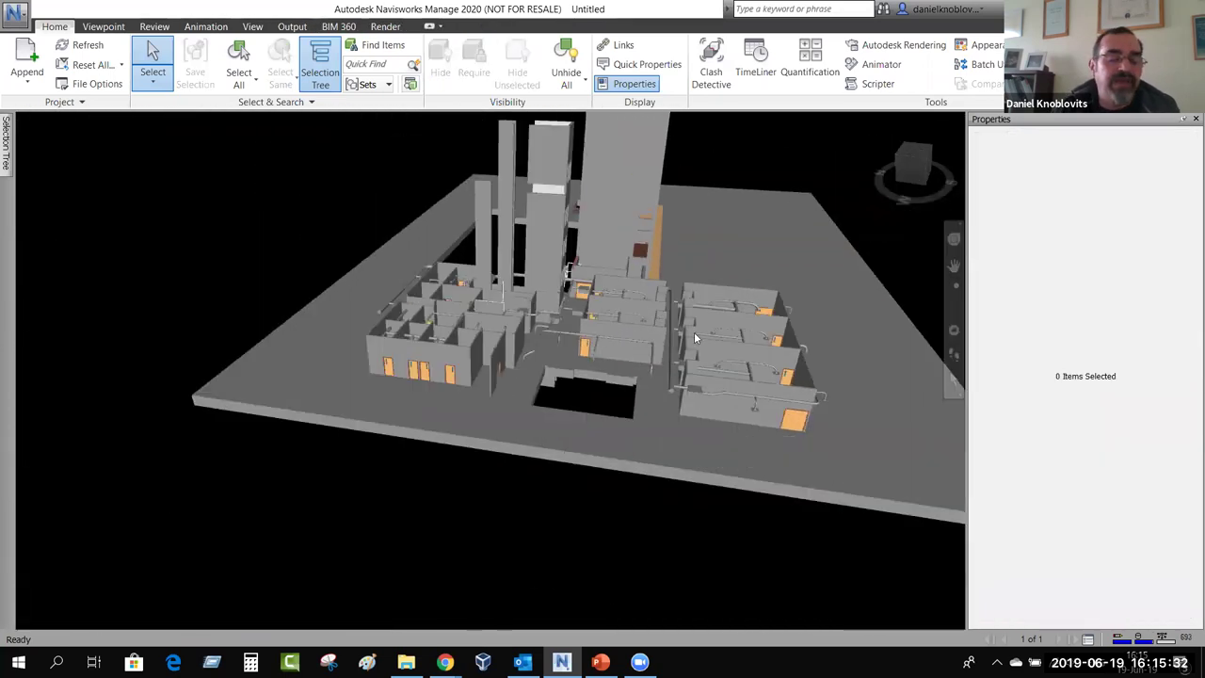
pyautogui.keyDown('shift'); pyautogui.moveTo(626, 324); pyautogui.dragTo(395, 273, button='middle'); pyautogui.keyUp('shift')
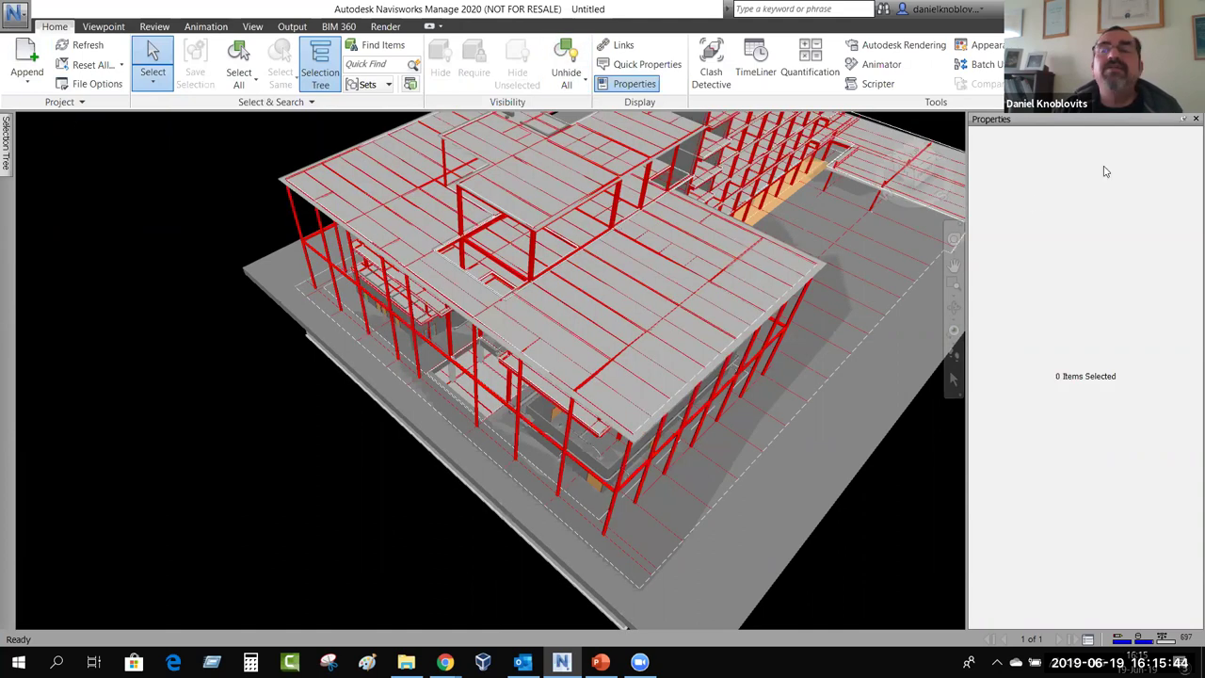
pyautogui.click(1195, 120)
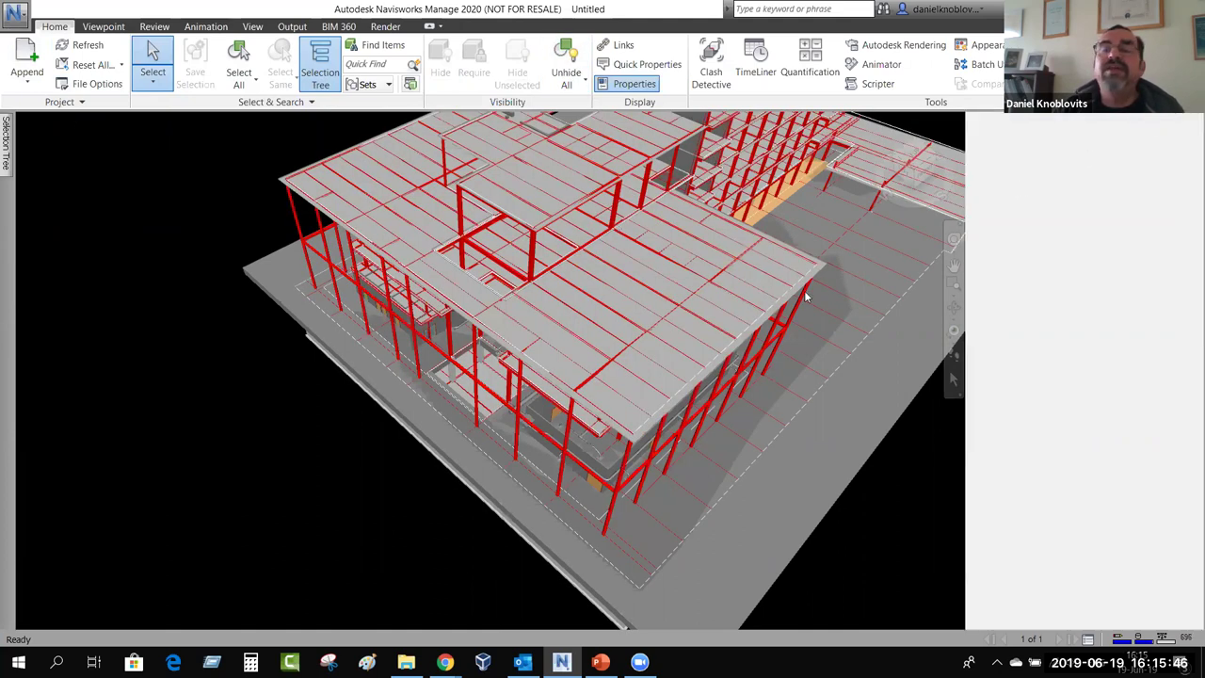
# Append Architecture.nwc to the combined structure and MEP model.
pyautogui.scroll(-5, 771, 298)
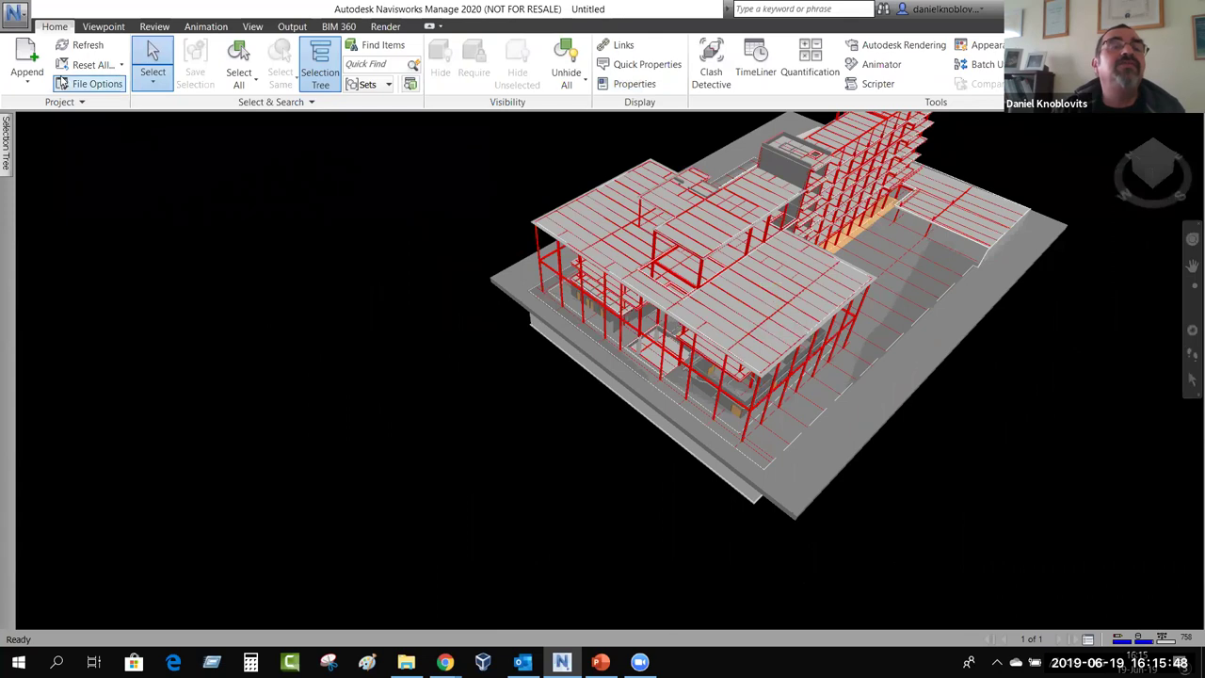
pyautogui.click(26, 75)
pyautogui.click(42, 108)
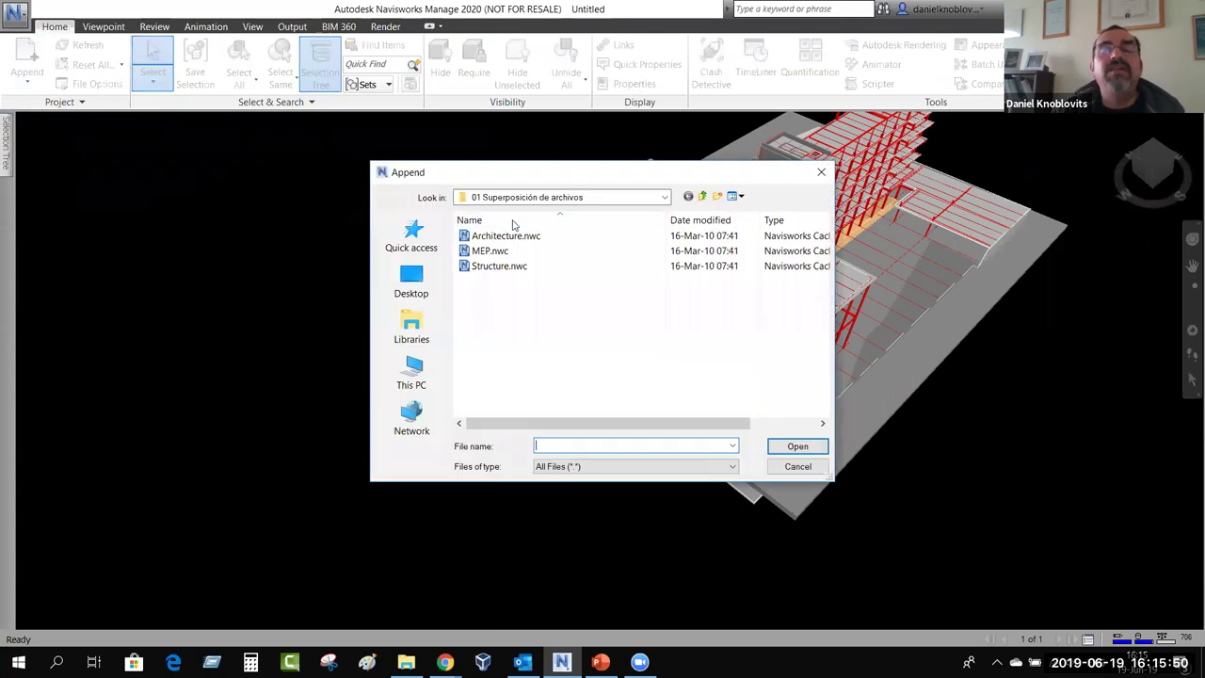
pyautogui.doubleClick(497, 235)
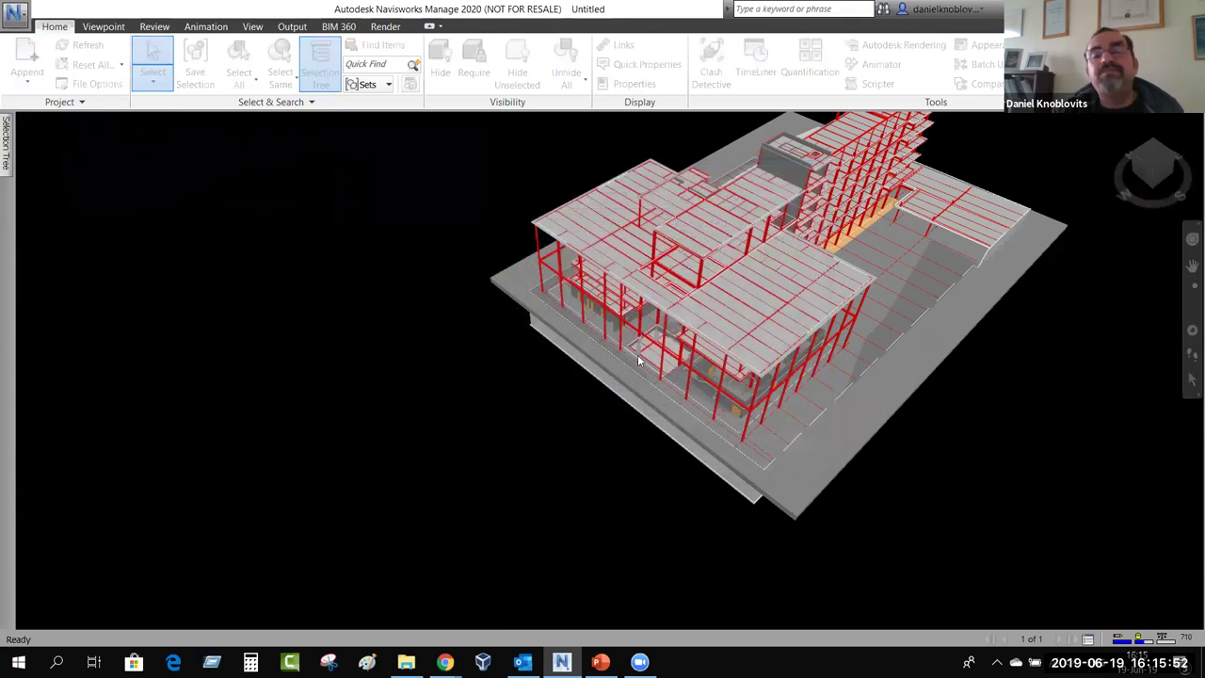
# Examine the glazed facade, steel columns and interior floors of the combined model up close.
pyautogui.keyDown('shift'); pyautogui.moveTo(639, 380); pyautogui.dragTo(598, 339, button='middle'); pyautogui.keyUp('shift')
pyautogui.scroll(3, 781, 393)
pyautogui.scroll(5, 781, 393)
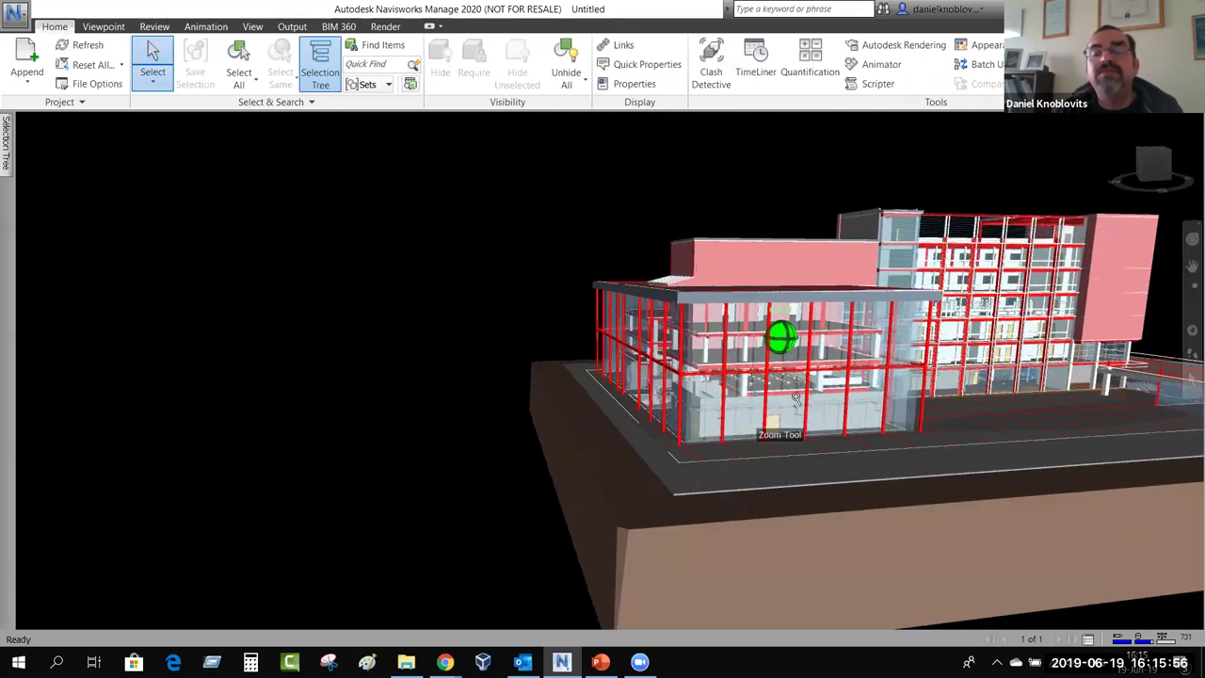
pyautogui.scroll(6, 773, 454)
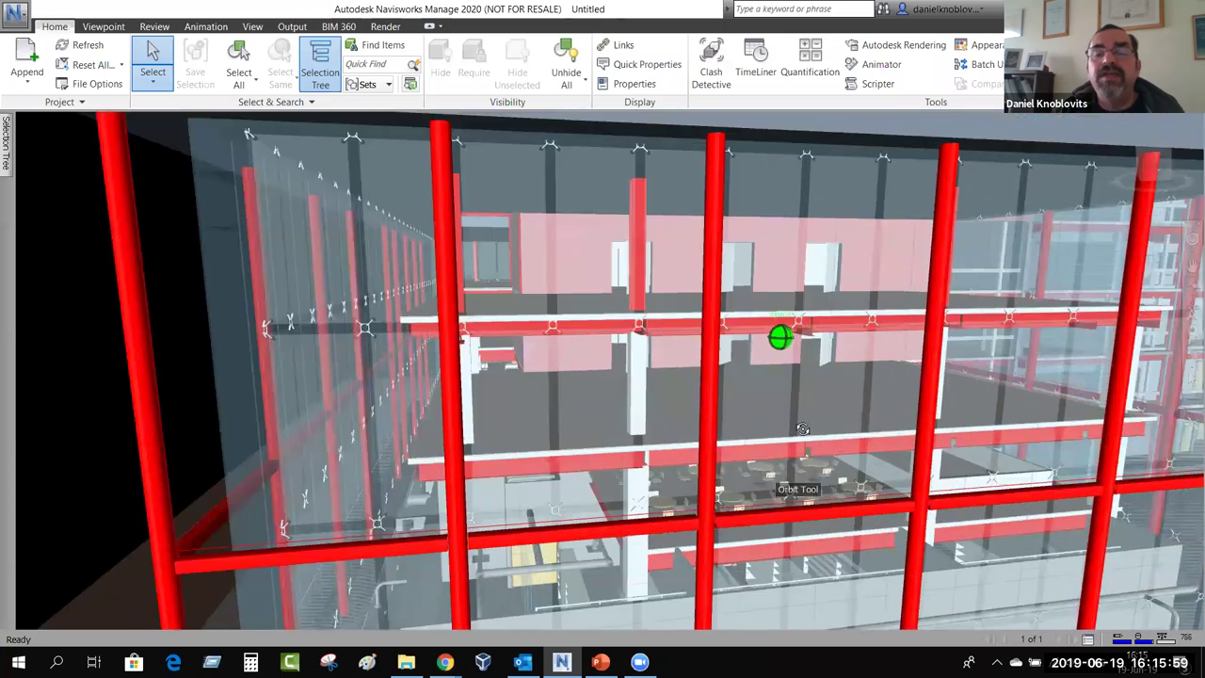
pyautogui.keyDown('shift'); pyautogui.moveTo(777, 461); pyautogui.dragTo(164, 157, button='middle'); pyautogui.keyUp('shift')
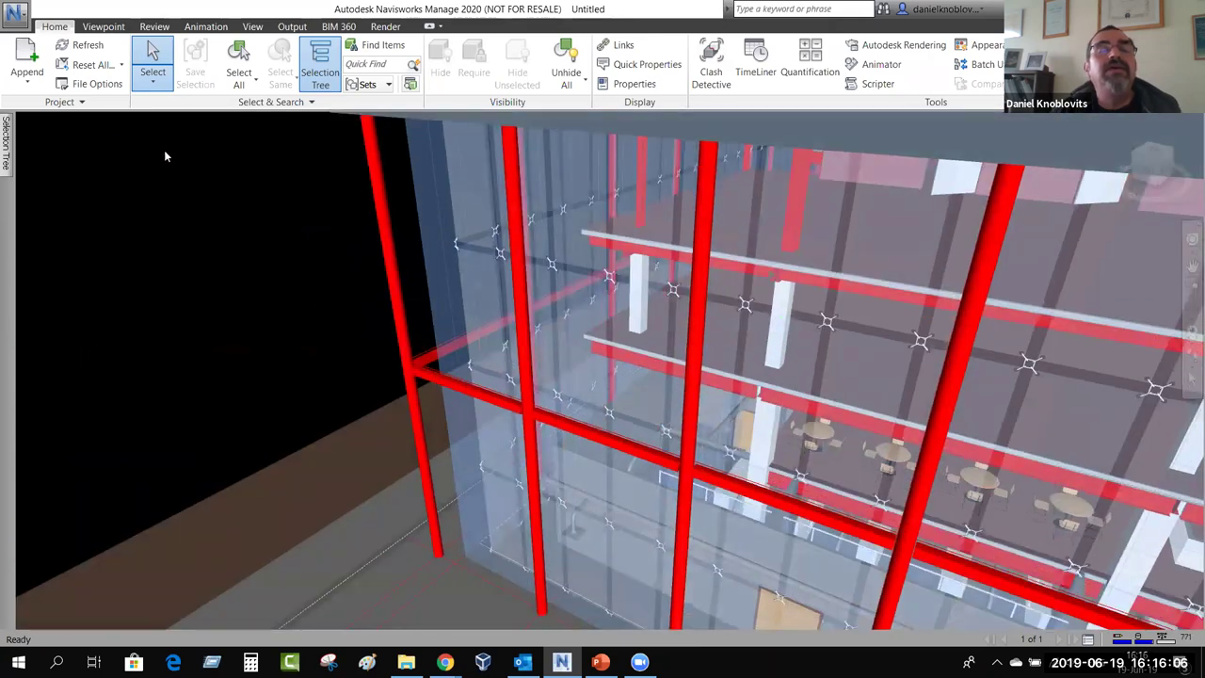
pyautogui.keyDown('shift'); pyautogui.moveTo(188, 213); pyautogui.dragTo(188, 201, button='middle'); pyautogui.keyUp('shift')
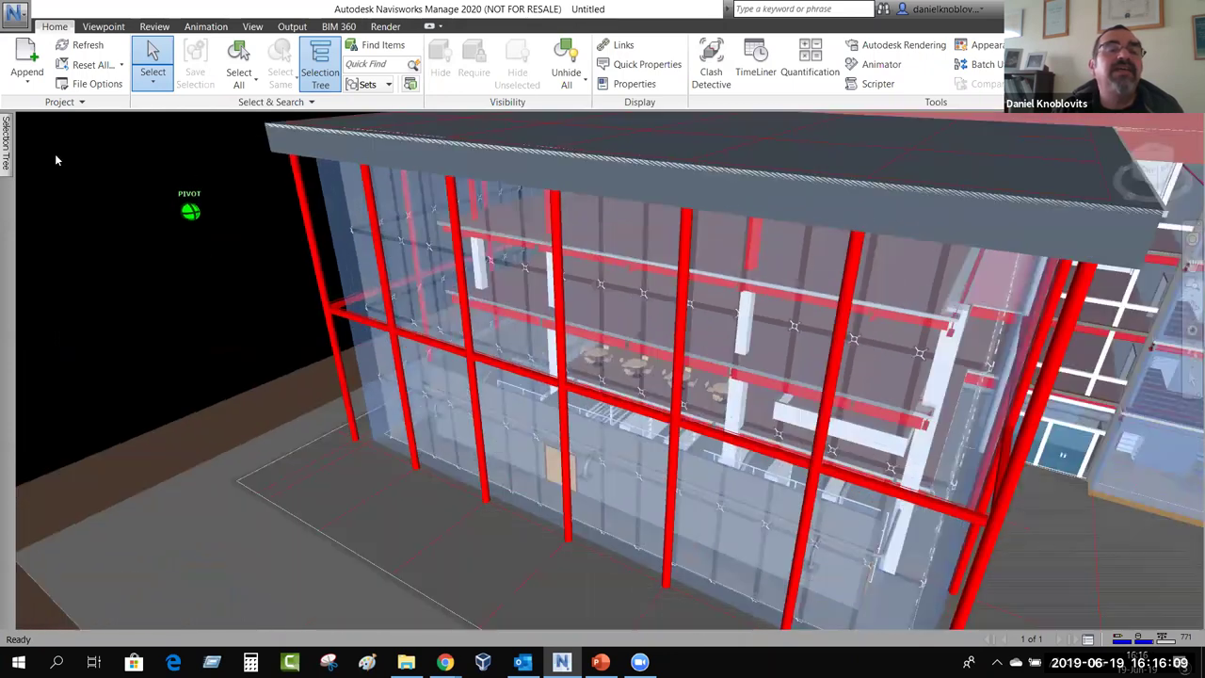
# Check the appended files in the Selection Tree and open TimeLiner and the Quantification Workbook below the model.
pyautogui.click(6, 132)
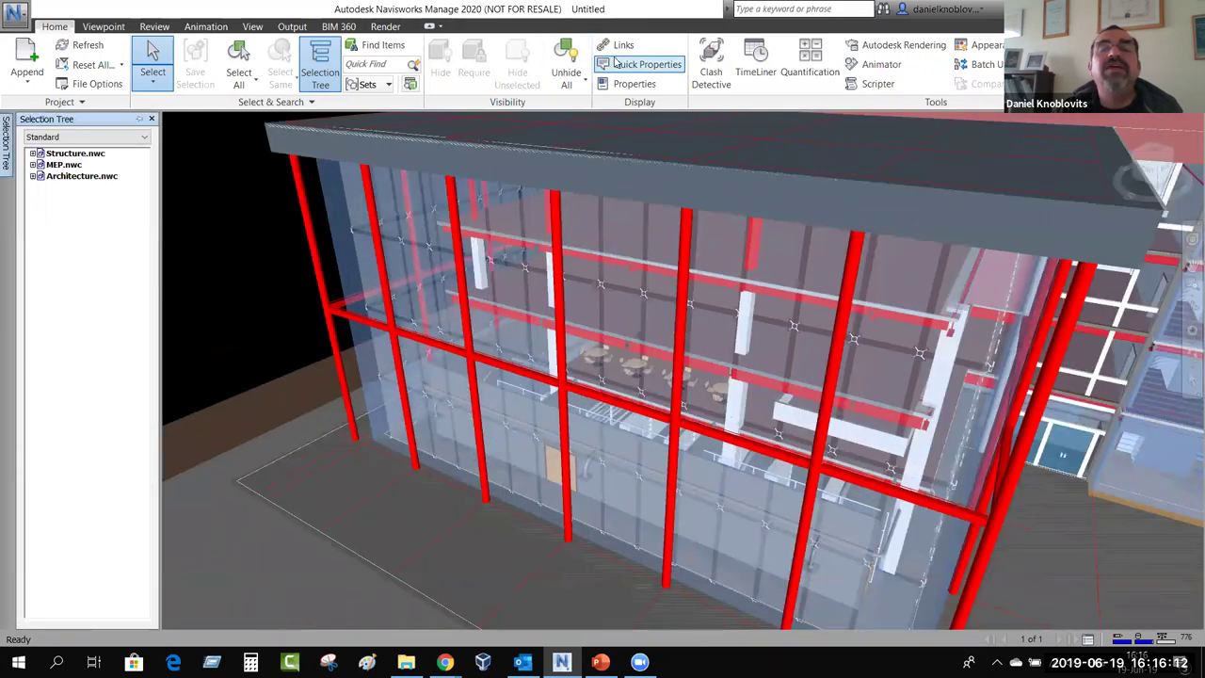
pyautogui.click(756, 61)
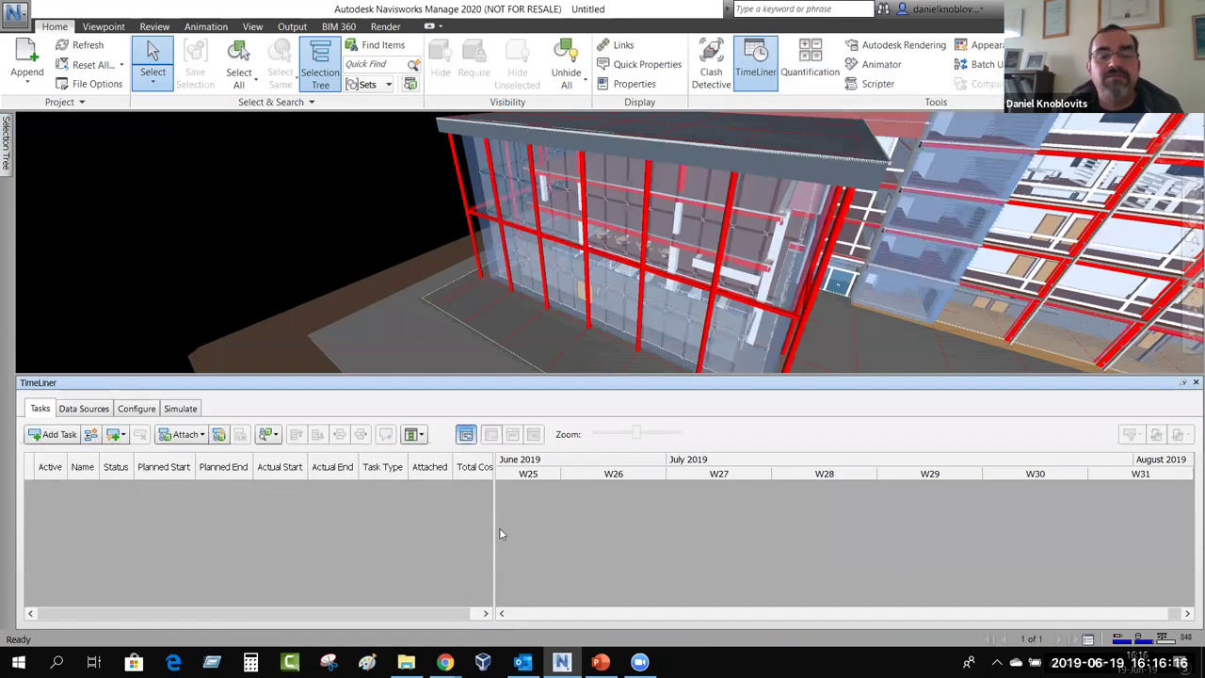
pyautogui.click(810, 62)
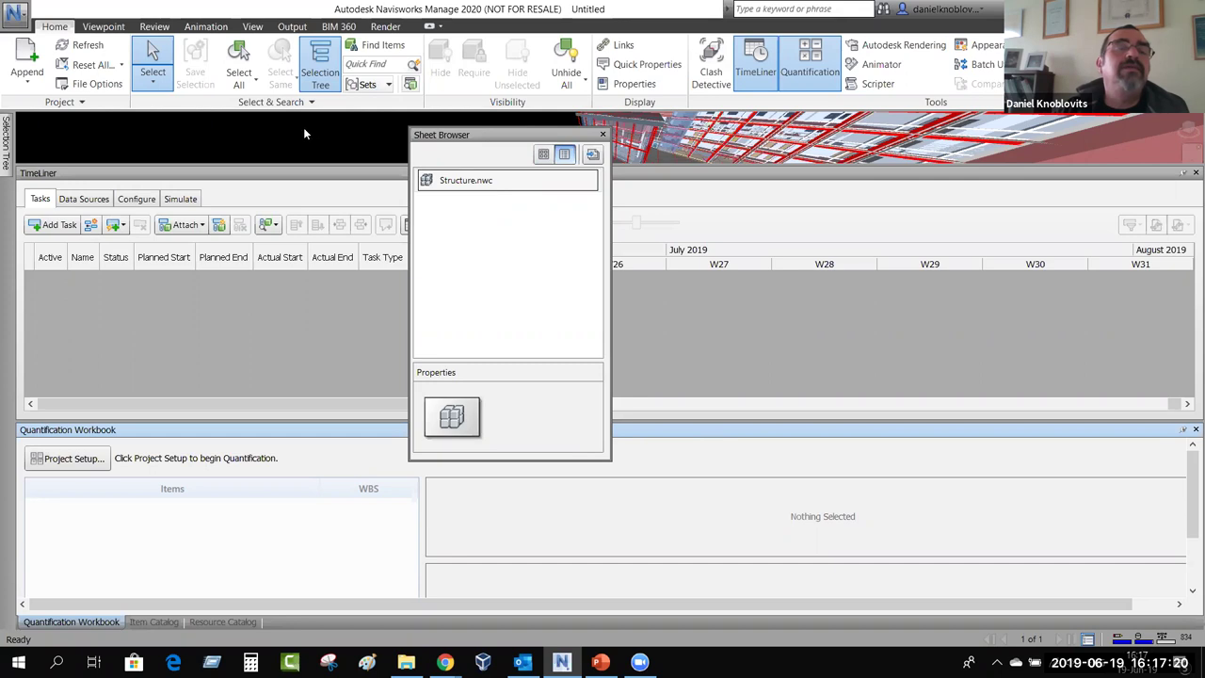
# View TimeLiner's task type configuration, switch to its data sources and close the Sheet Browser.
pyautogui.click(138, 200)
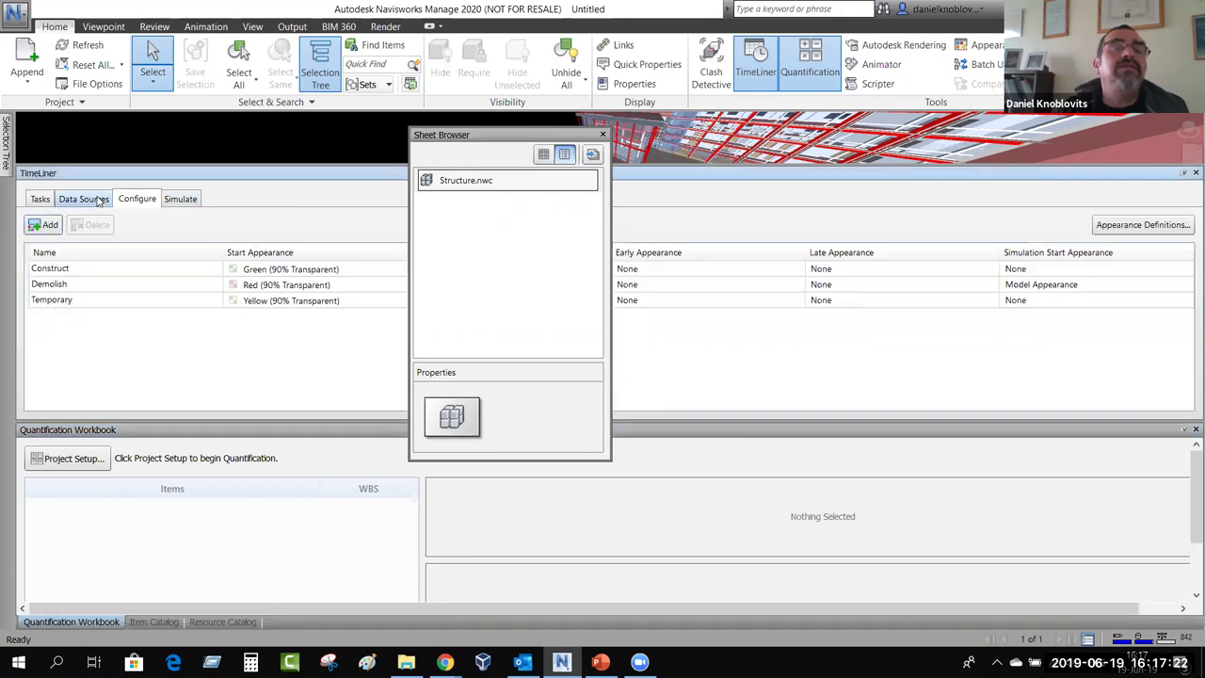
pyautogui.click(101, 200)
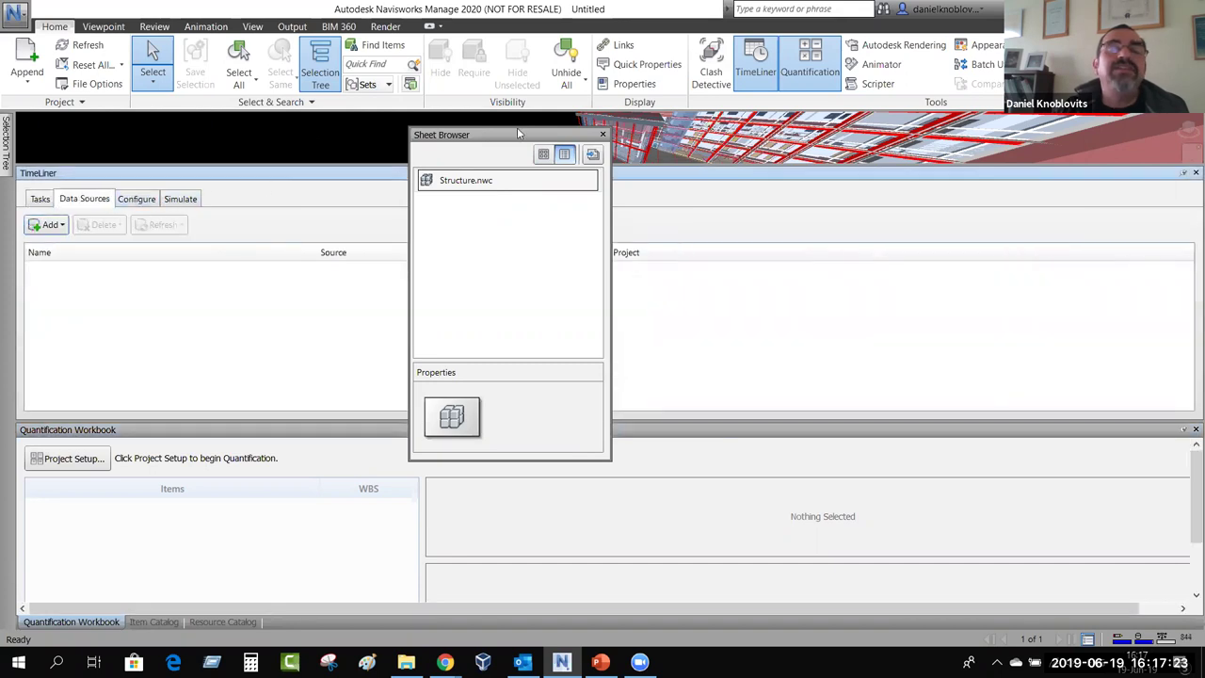
pyautogui.click(603, 135)
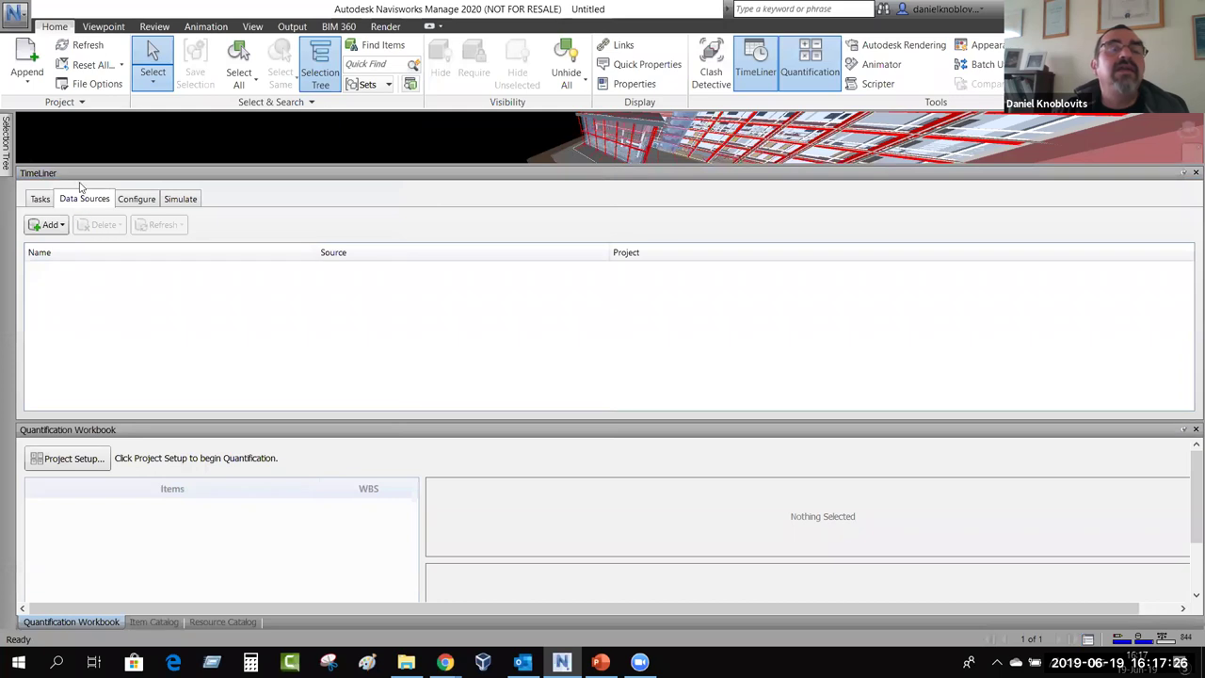
# Examine which external schedule formats TimeLiner accepts as data sources and view its task list, without adding a source.
pyautogui.click(62, 226)
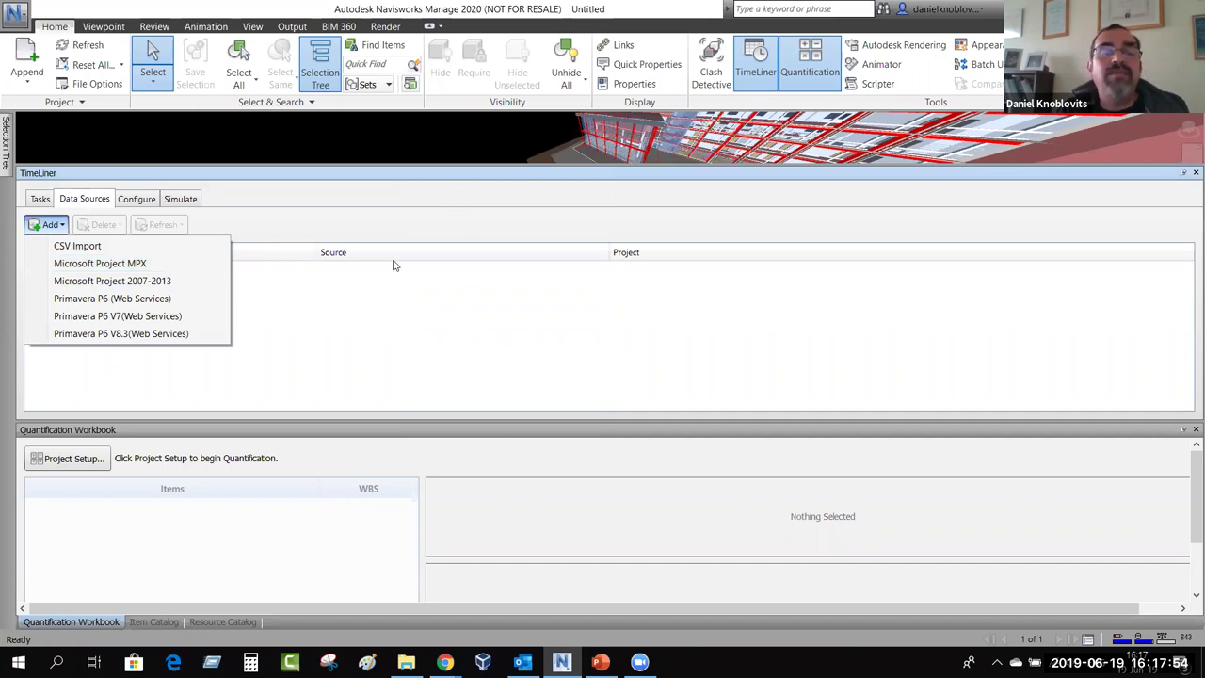
pyautogui.click(382, 182)
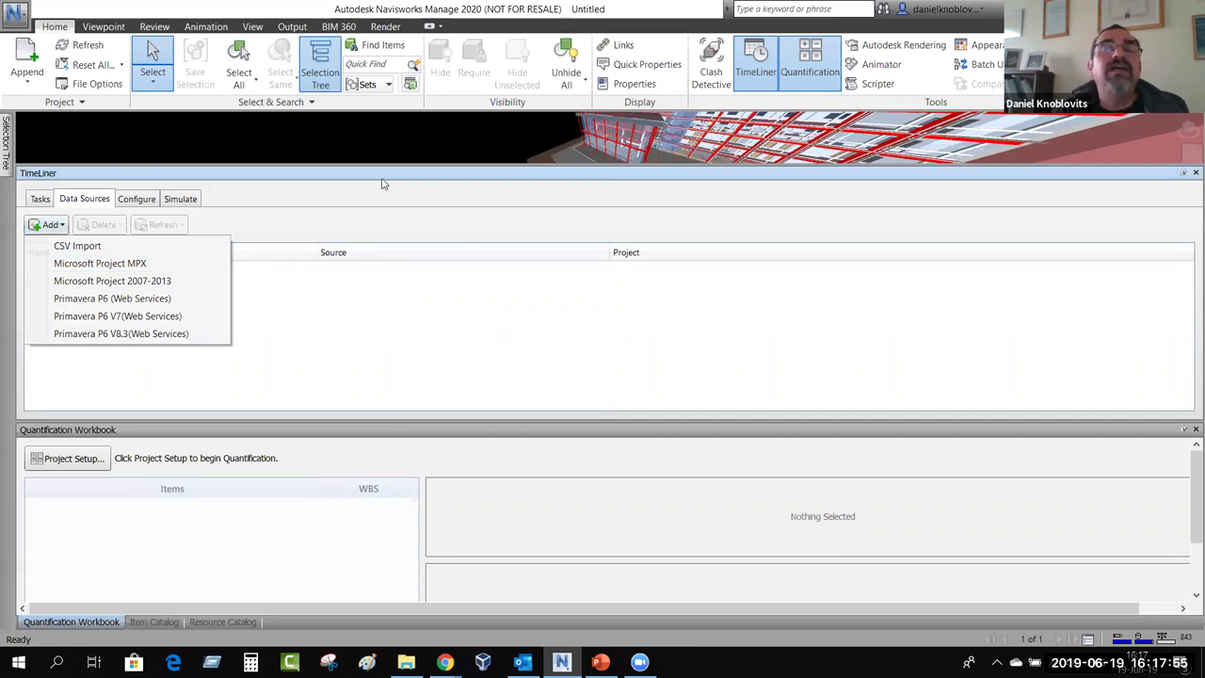
pyautogui.click(40, 200)
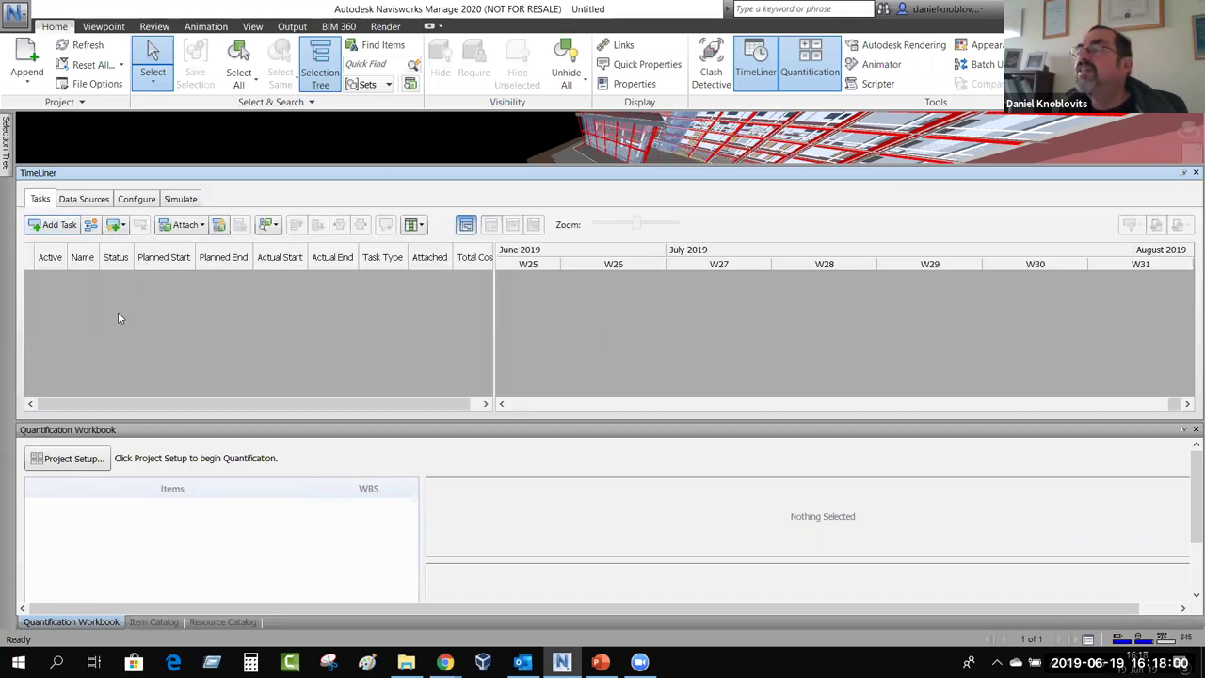
pyautogui.click(84, 199)
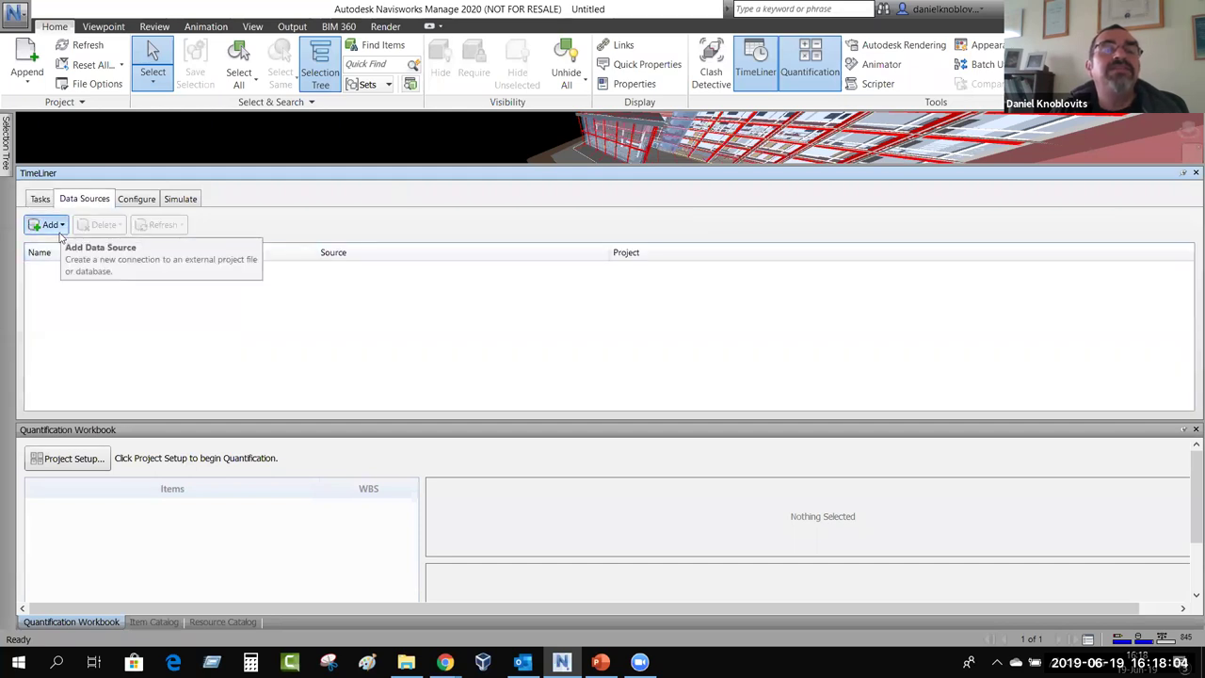
pyautogui.click(52, 226)
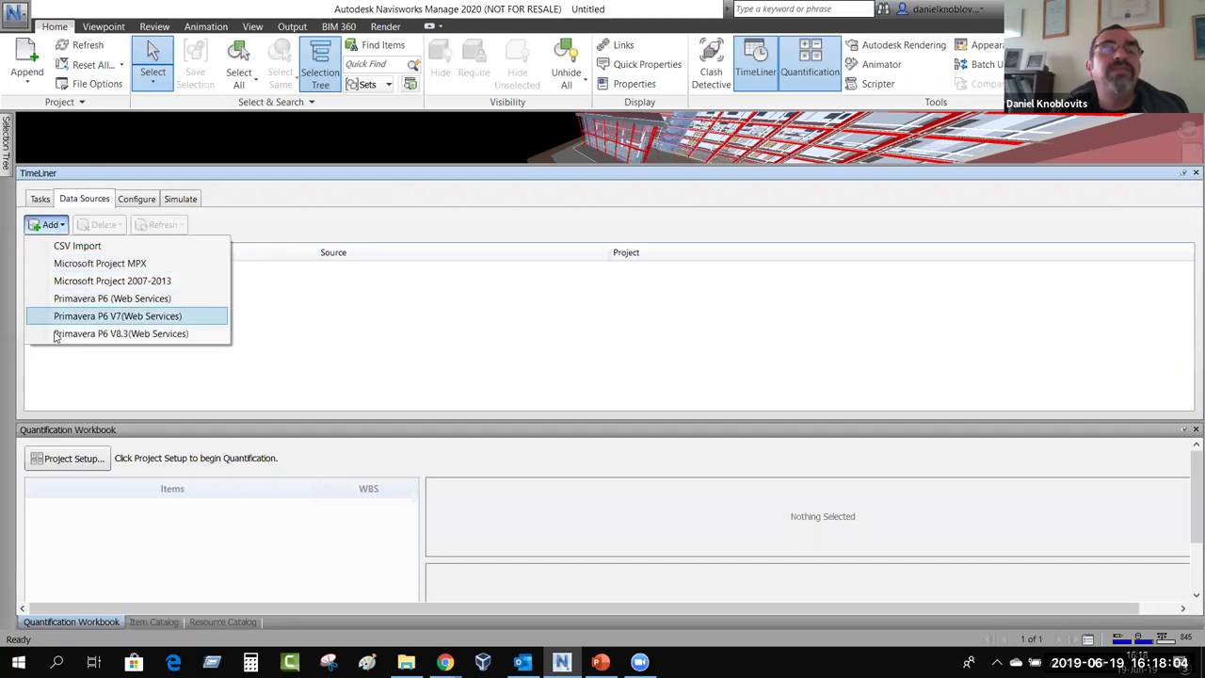
pyautogui.click(513, 344)
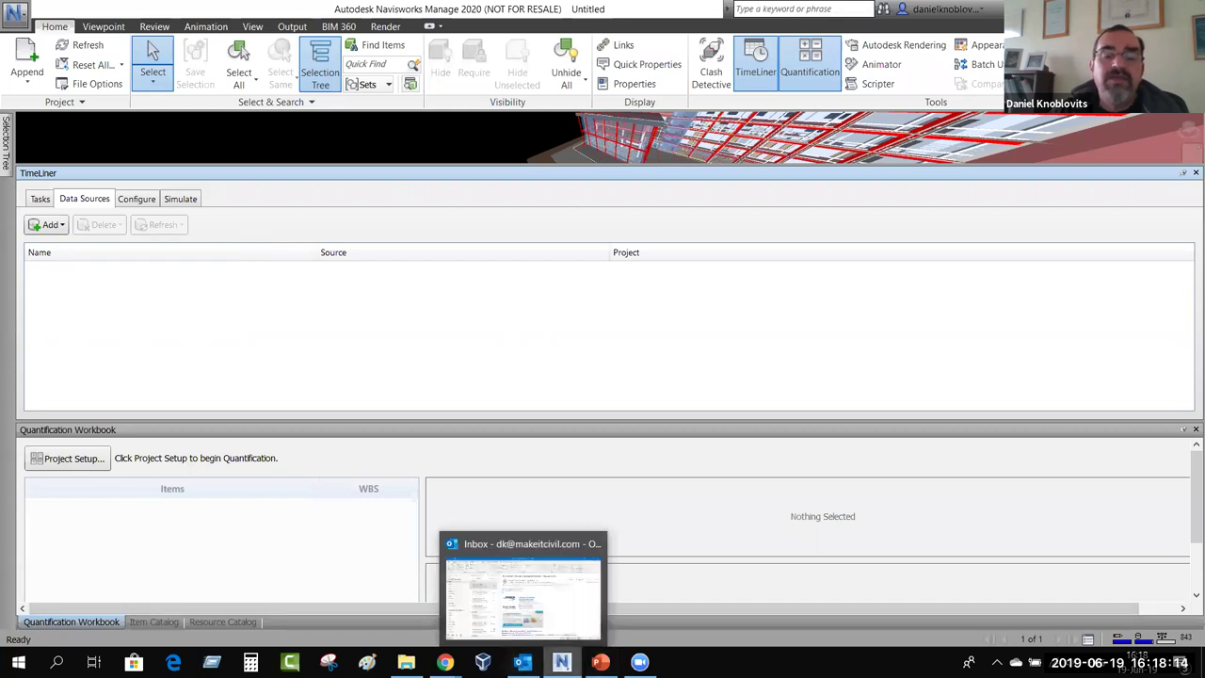
pyautogui.moveTo(640, 662)
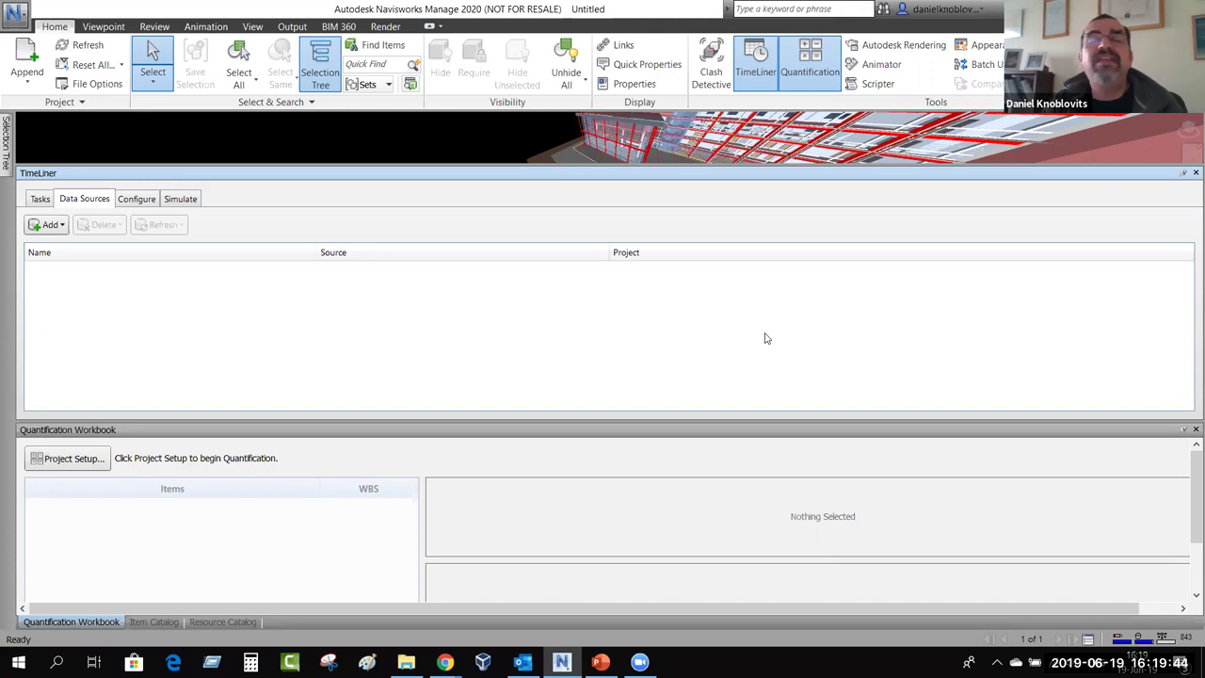
# Review the file types that can be appended, filter for Revit (*.rvt; *.rfa; *.rte) and close the dialog without appending.
pyautogui.click(26, 77)
pyautogui.click(33, 114)
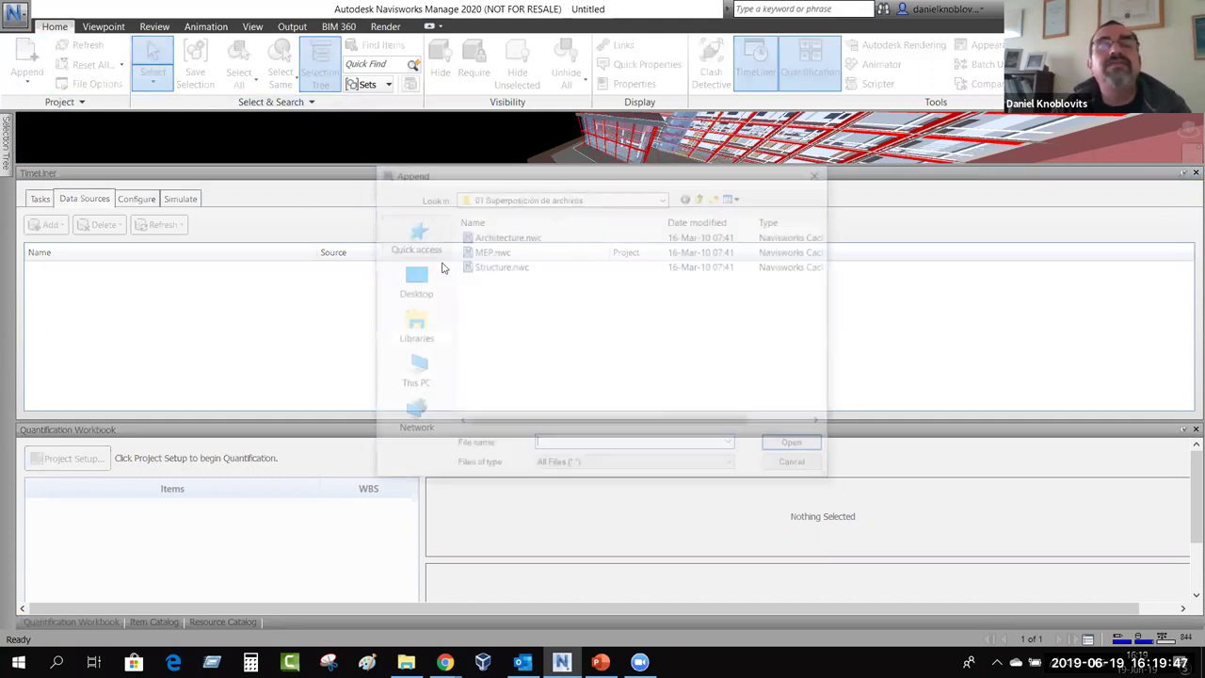
pyautogui.click(591, 466)
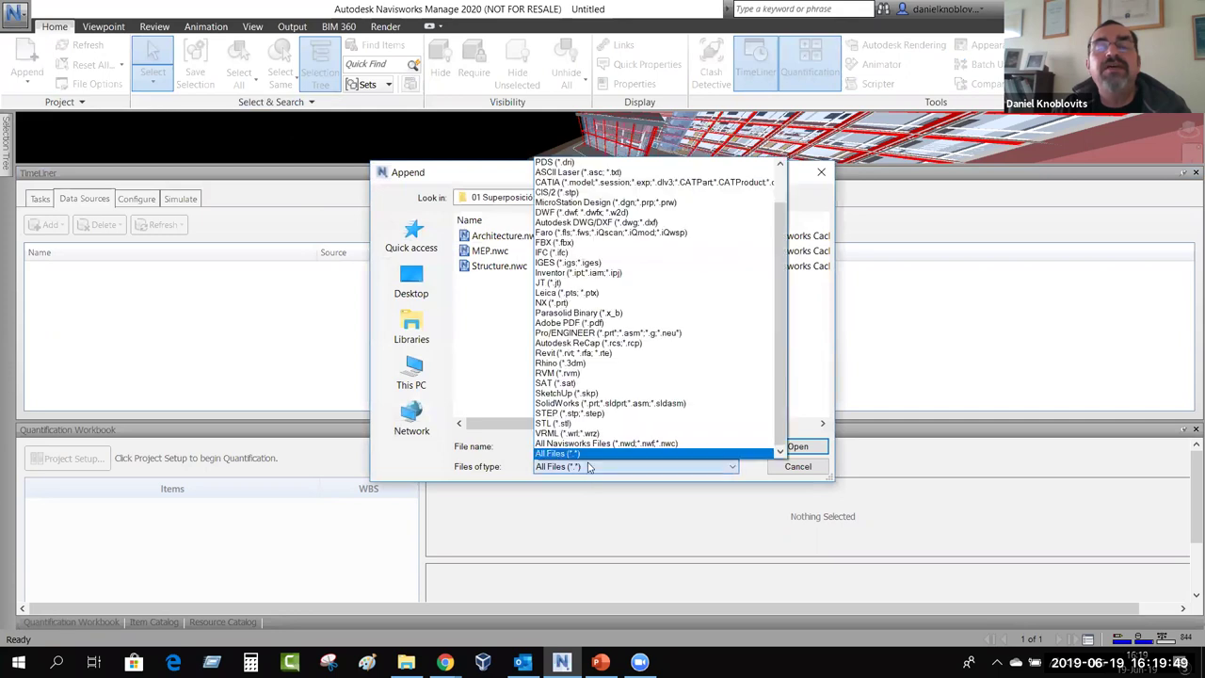
pyautogui.click(617, 353)
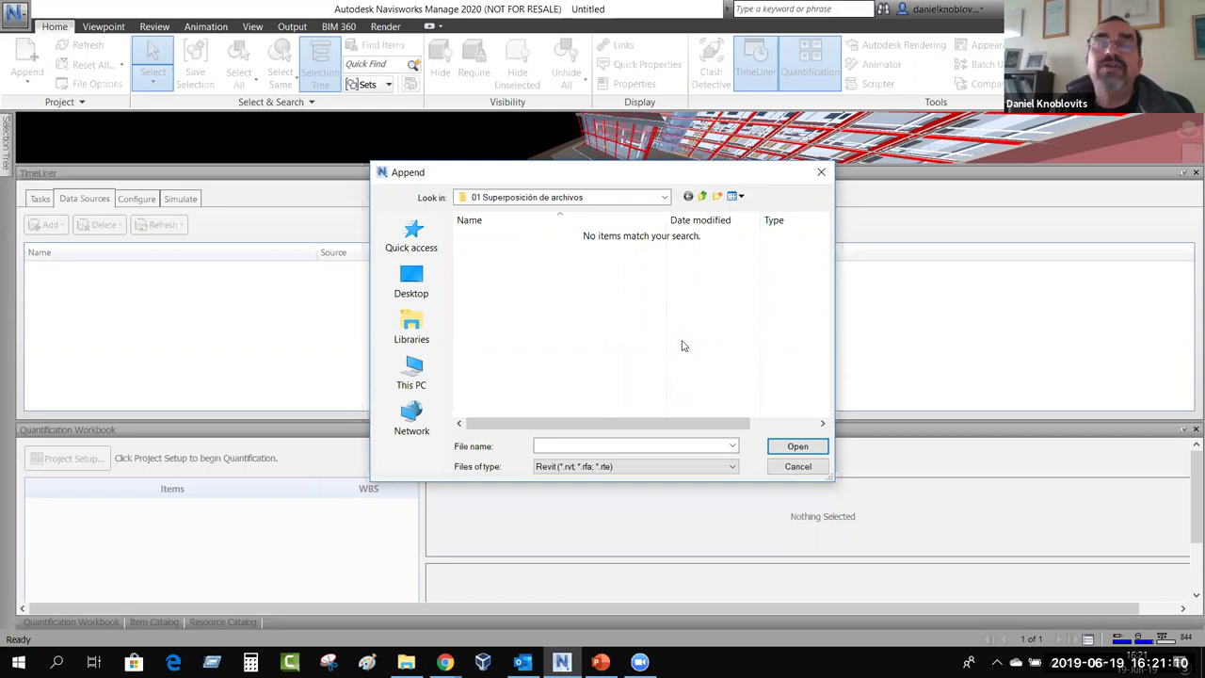
pyautogui.click(821, 171)
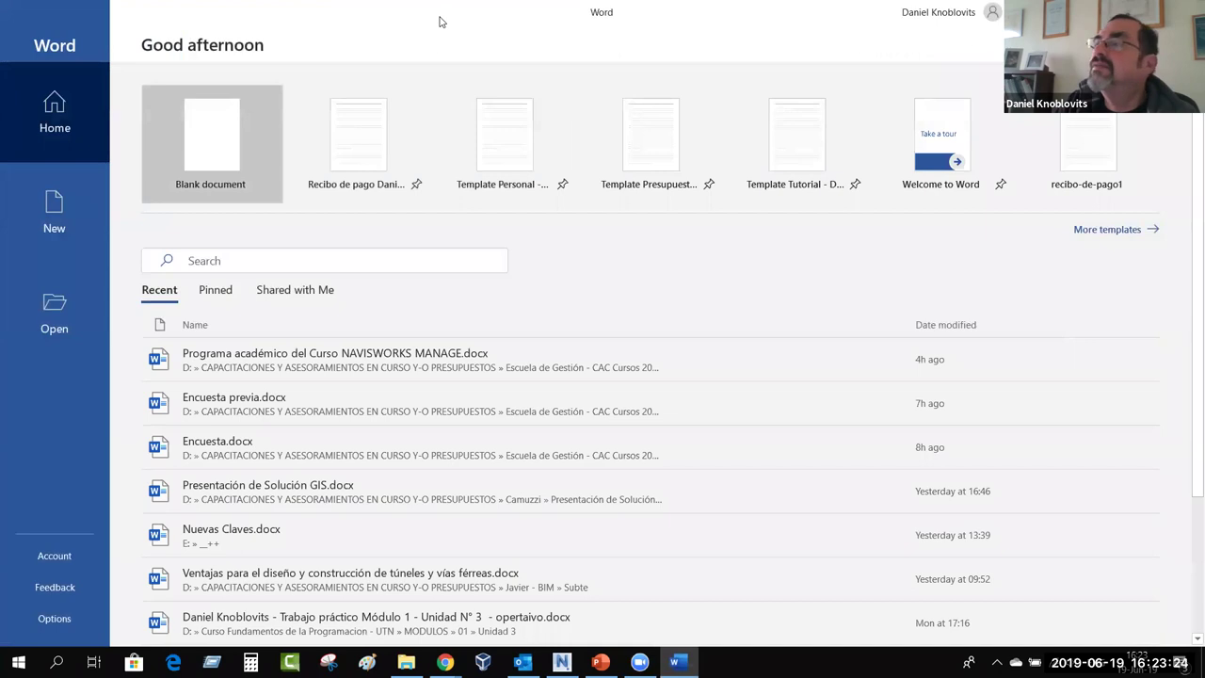
# Switch to the PowerPoint presentation, start the slide show from the NWF, NWD and NWC slide and advance to the question-mark slide.
pyautogui.hotkey('alt', 'Tab')
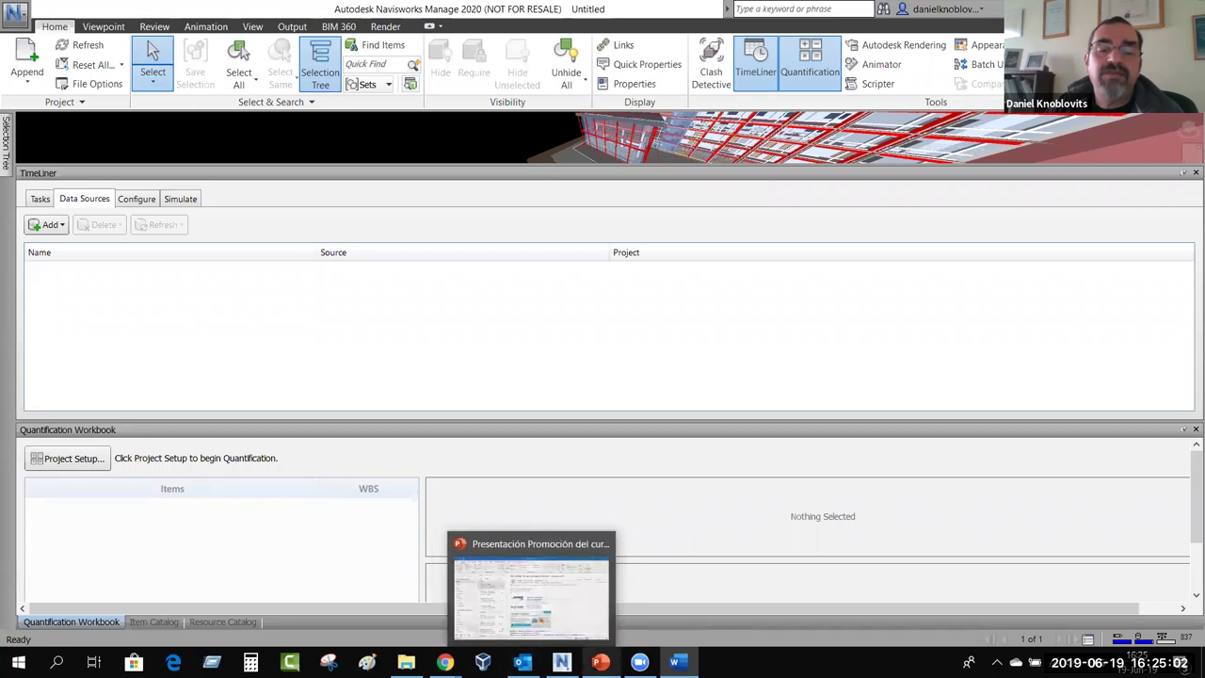
pyautogui.click(608, 584)
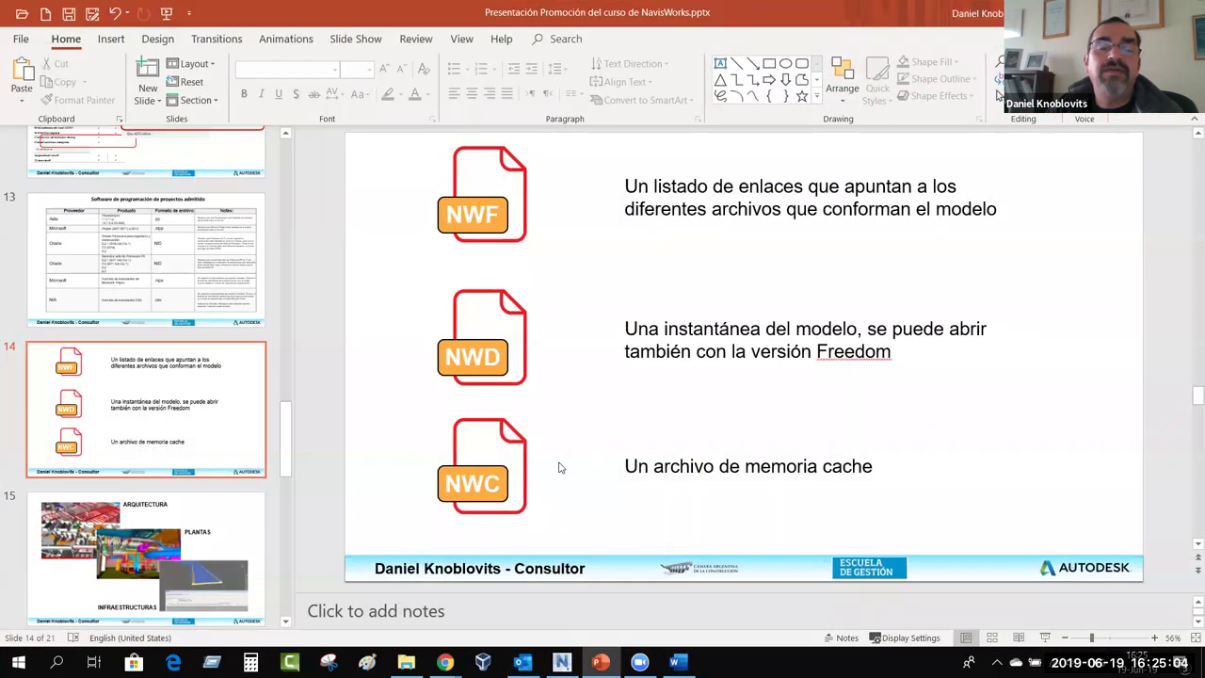
pyautogui.click(1042, 637)
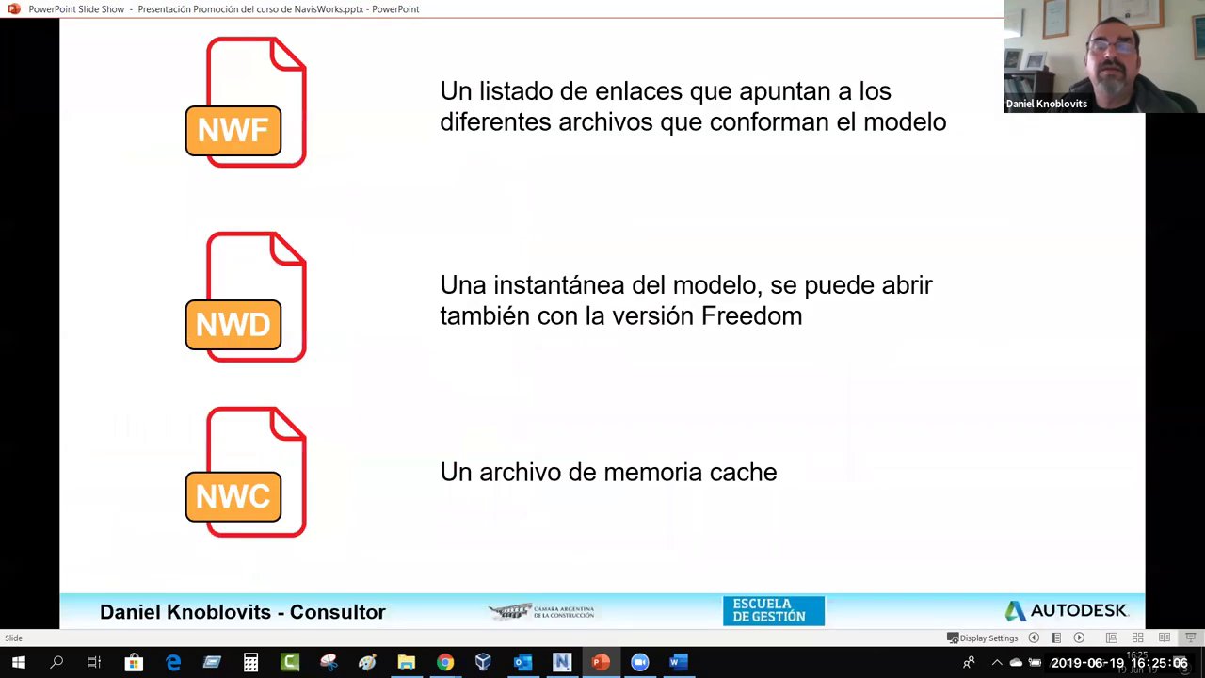
pyautogui.press('Right')
pyautogui.press('Right')
pyautogui.press('Right')
pyautogui.press('Right')
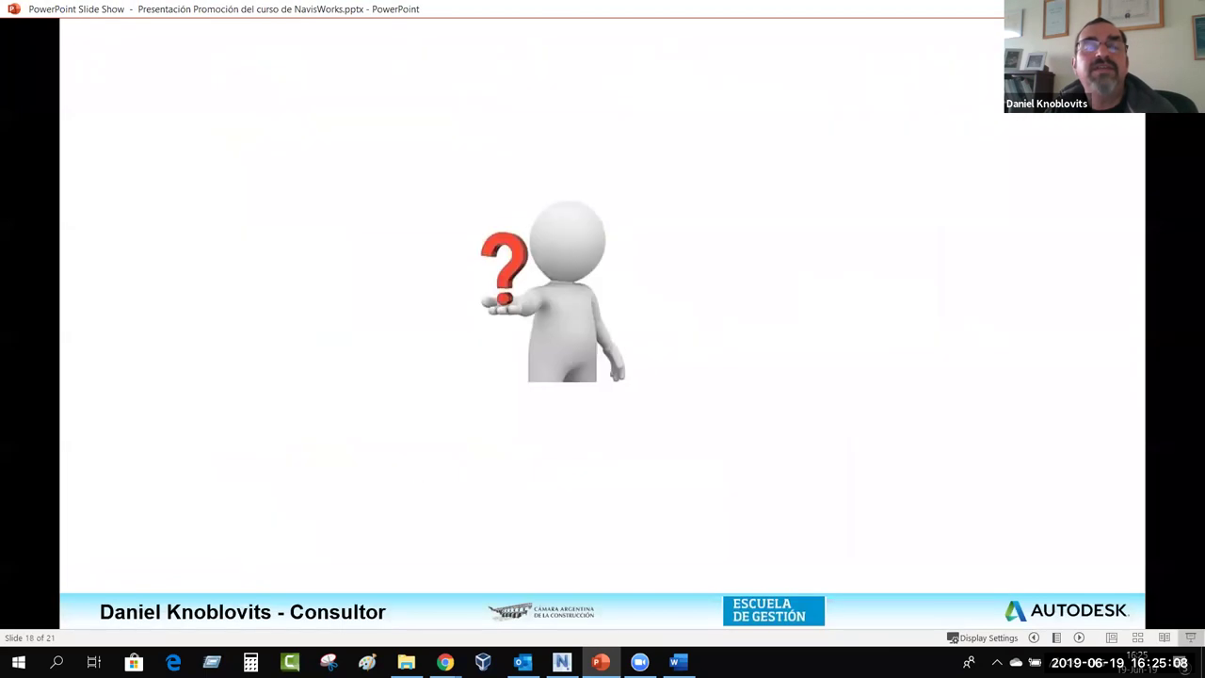